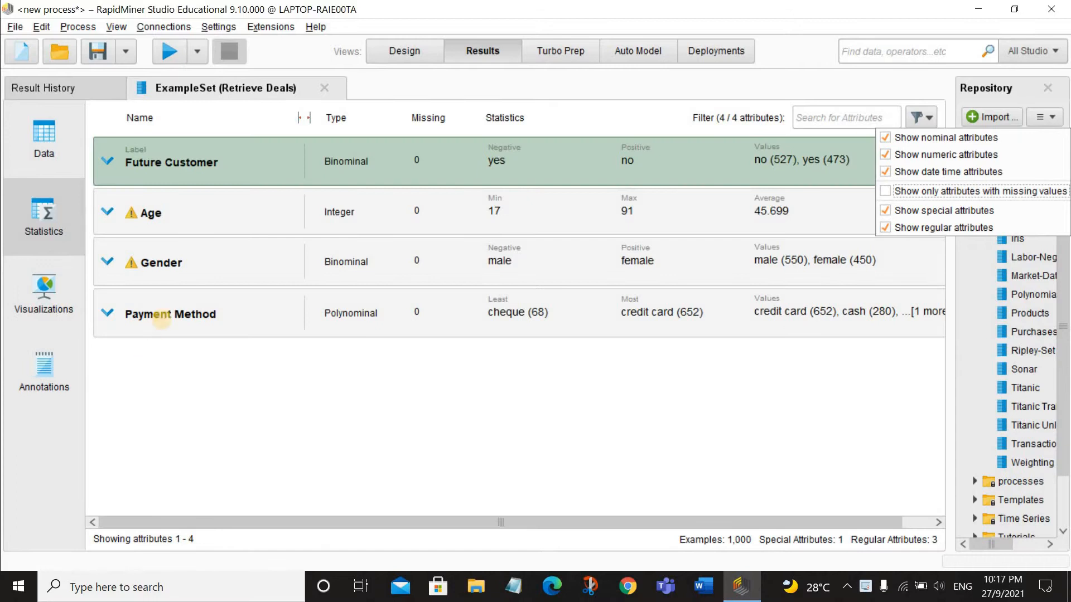
Step: Expand the Payment Method attribute's statistics, open its chart as a full visualization, and keep the Bar (Column) plot type
left_click(161, 314)
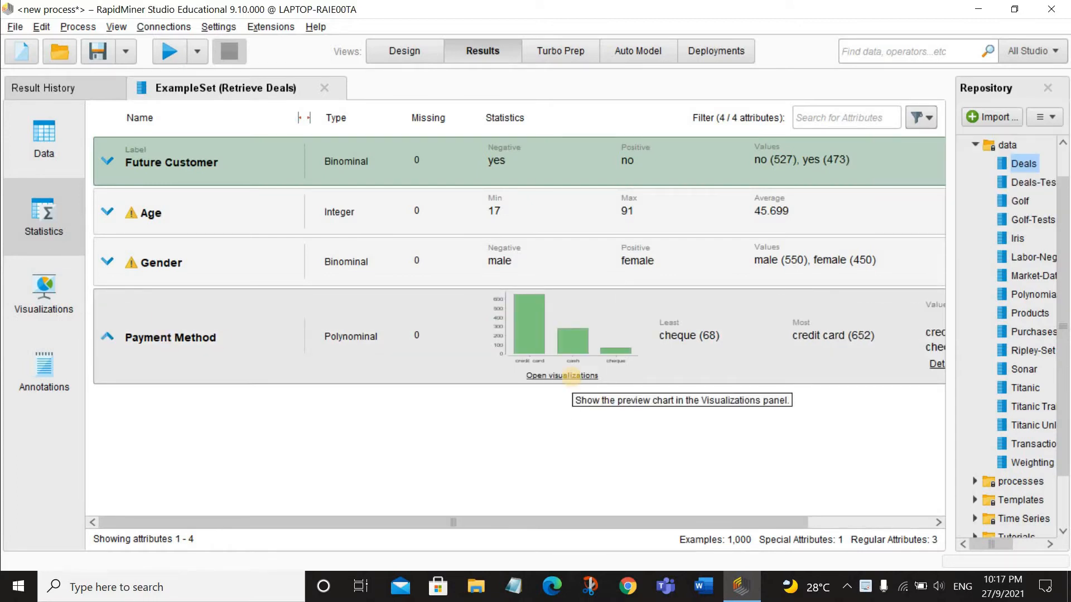
left_click(571, 376)
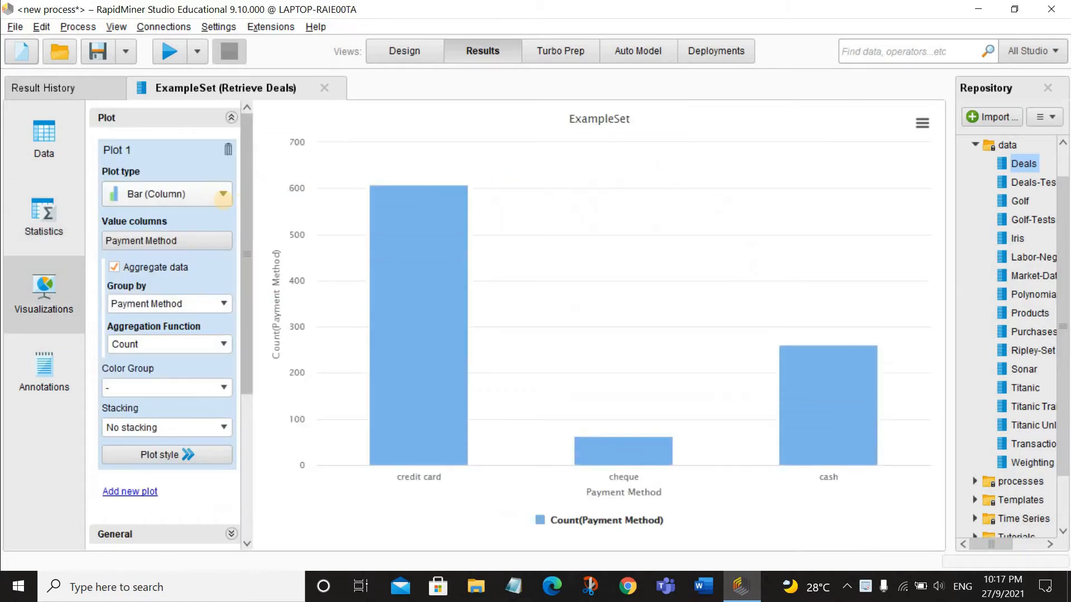
left_click(223, 195)
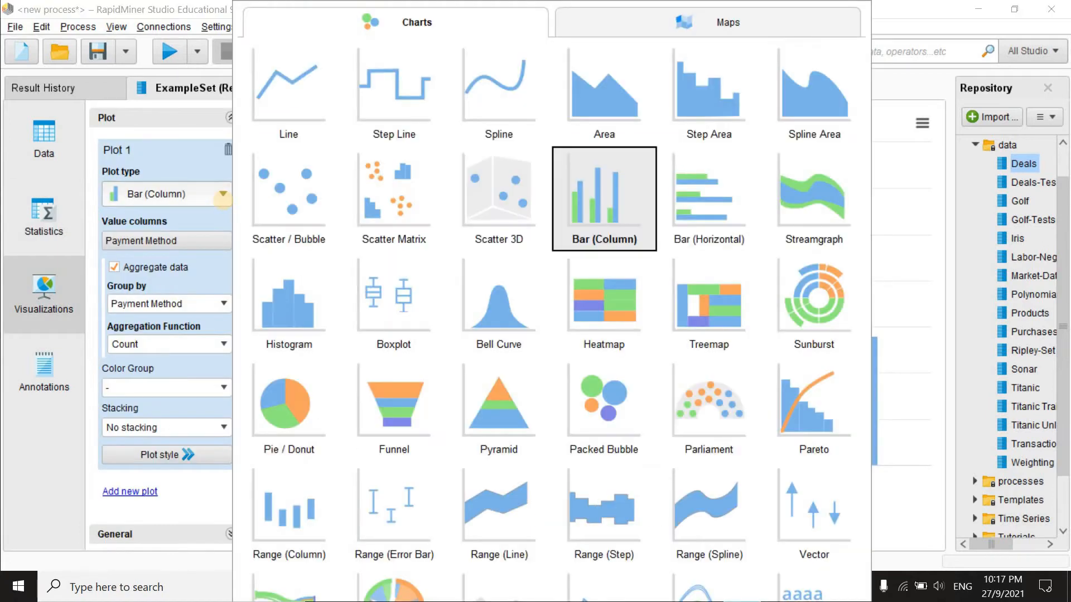
left_click(224, 199)
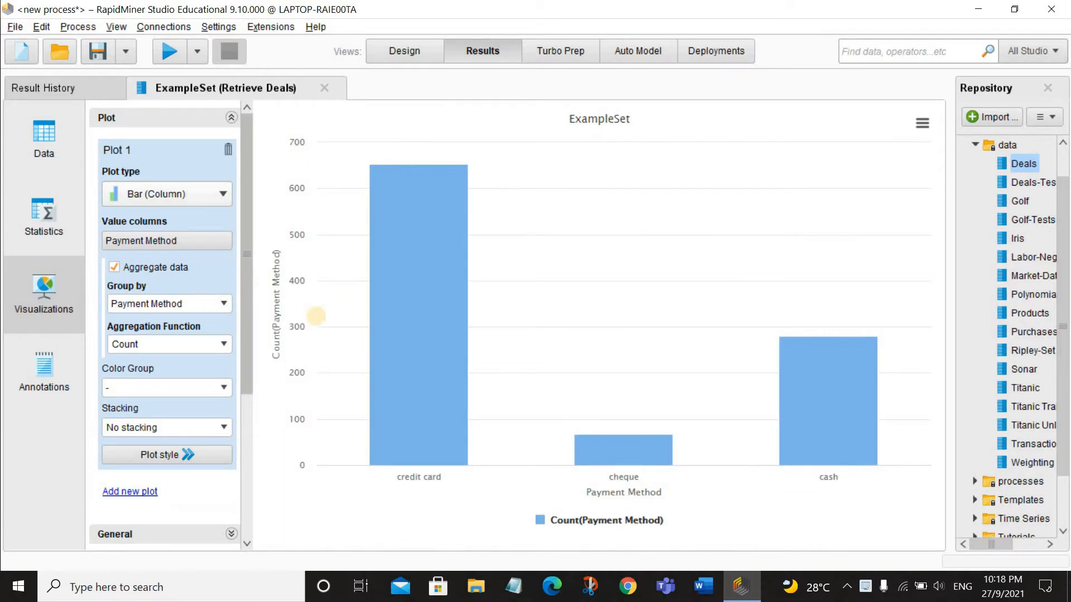
Step: Replace the chart title with "Future Customer Payment Method"
scroll(87, 344, "down", 5)
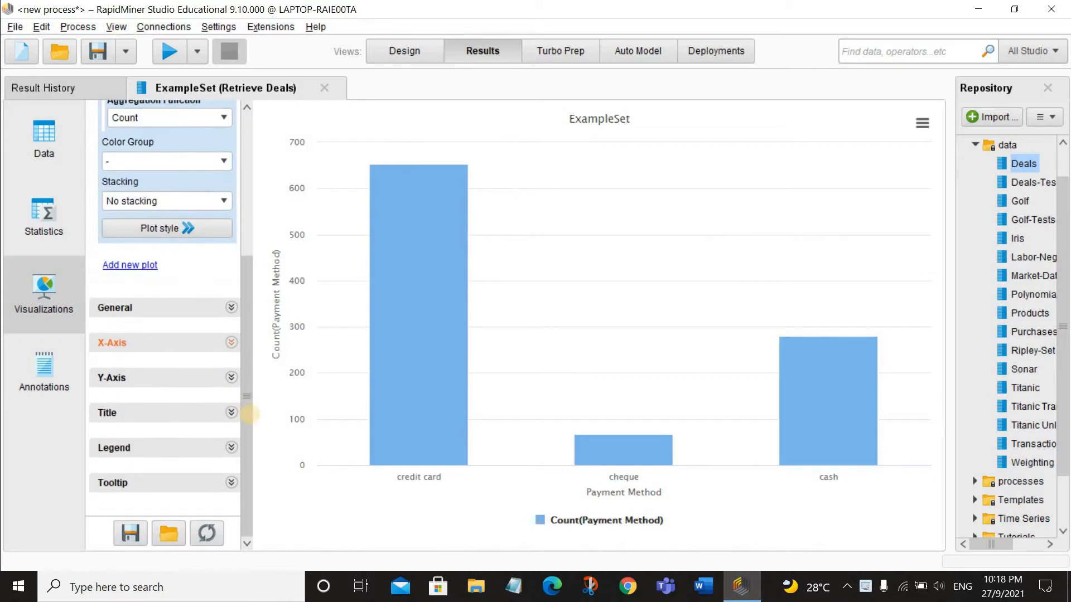
left_click(231, 413)
scroll(226, 457, "down", 2)
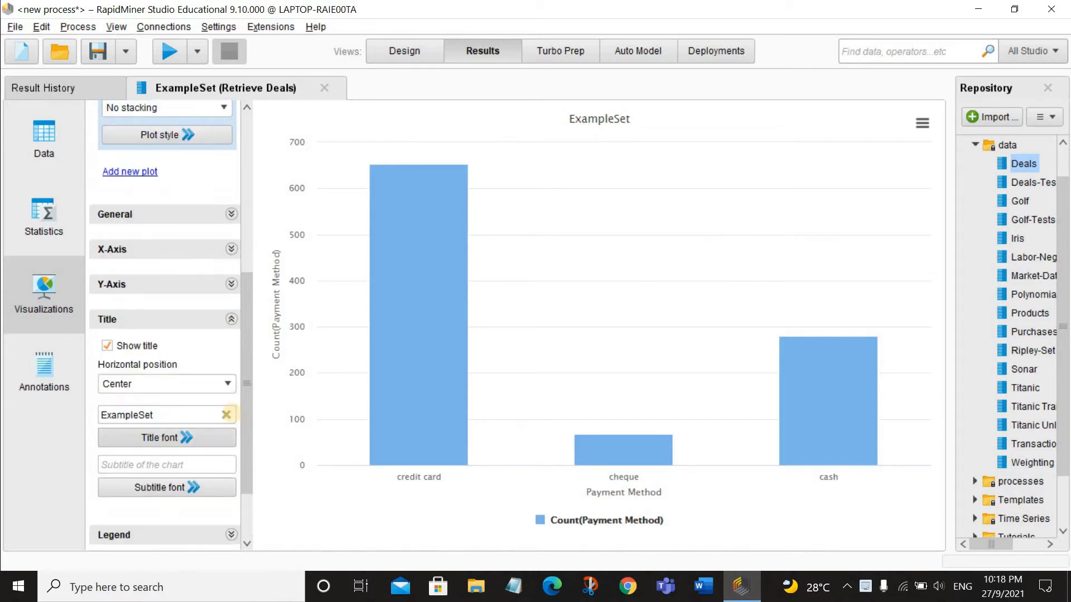
left_click(225, 415)
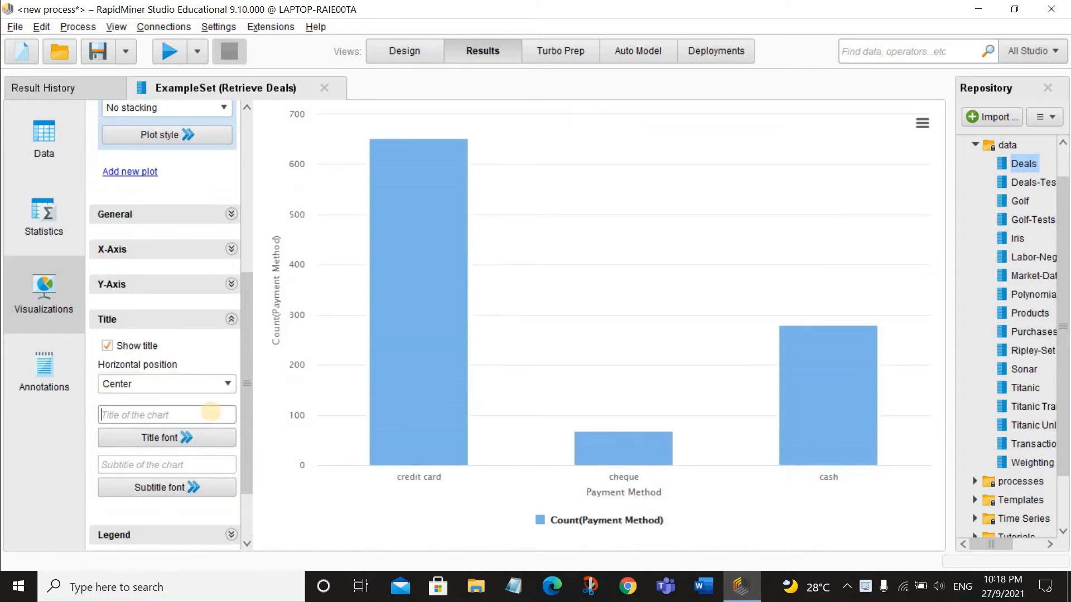
type("Future Customer Pa")
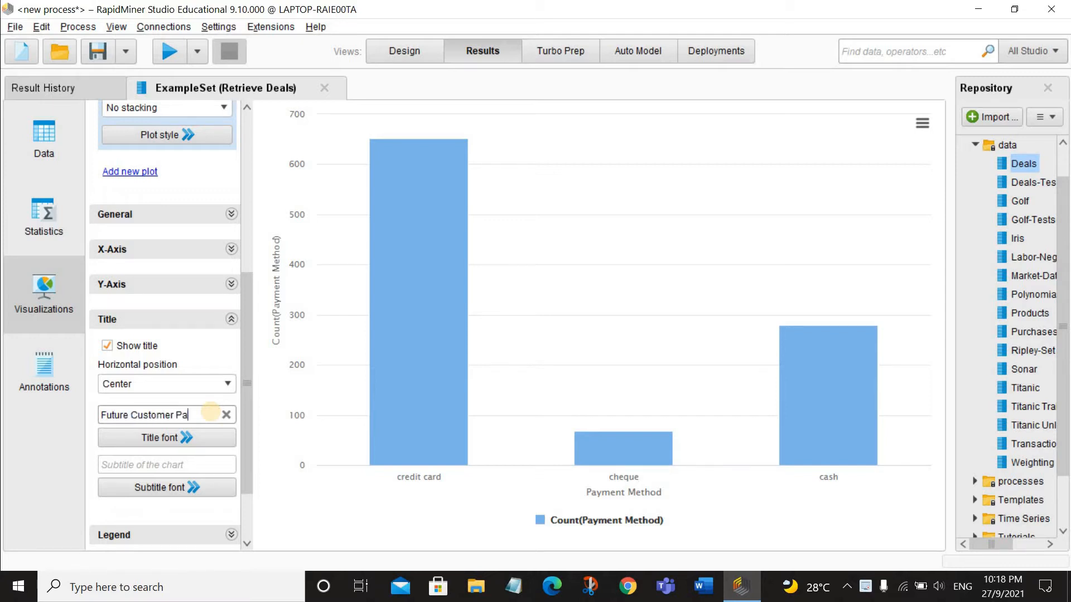
type("yment Metho")
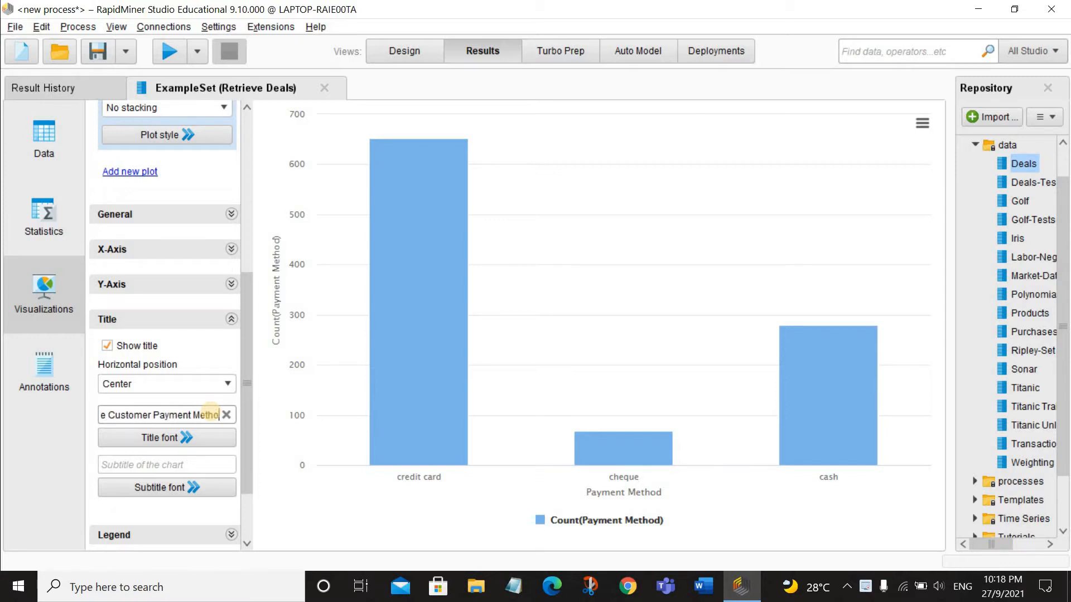
type("d")
key("Return")
Step: Group the bar chart by Future Customer and set its color group to Payment Method
scroll(216, 390, "up", 10)
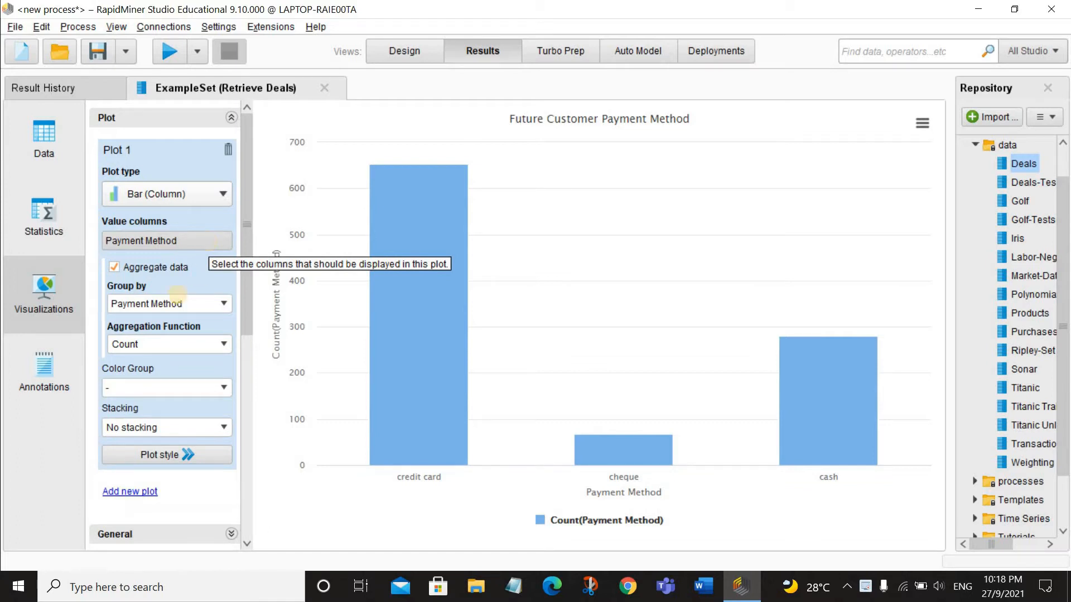
left_click(222, 307)
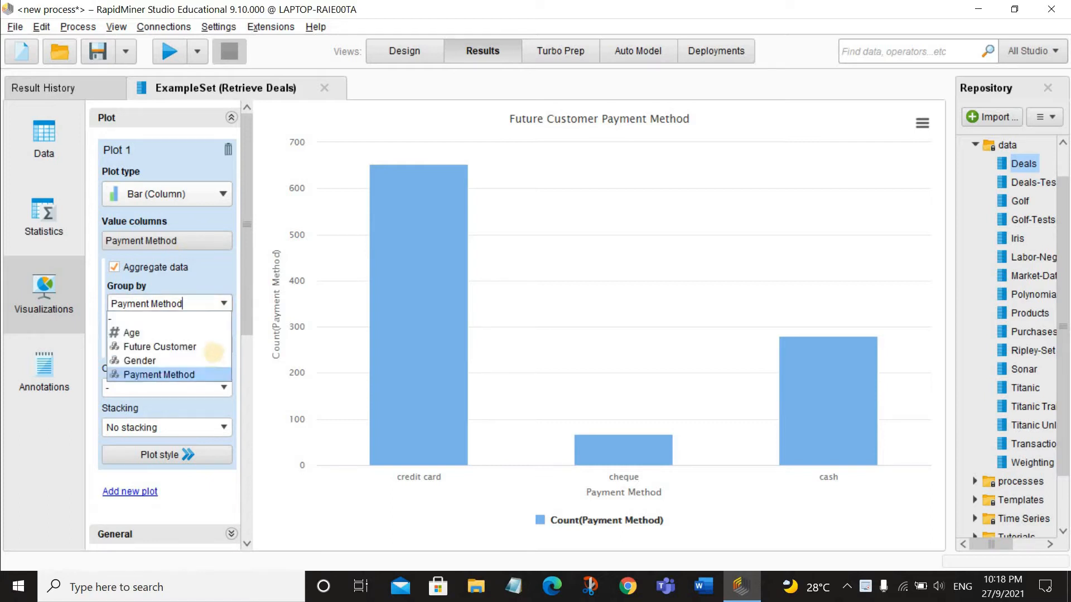
left_click(213, 346)
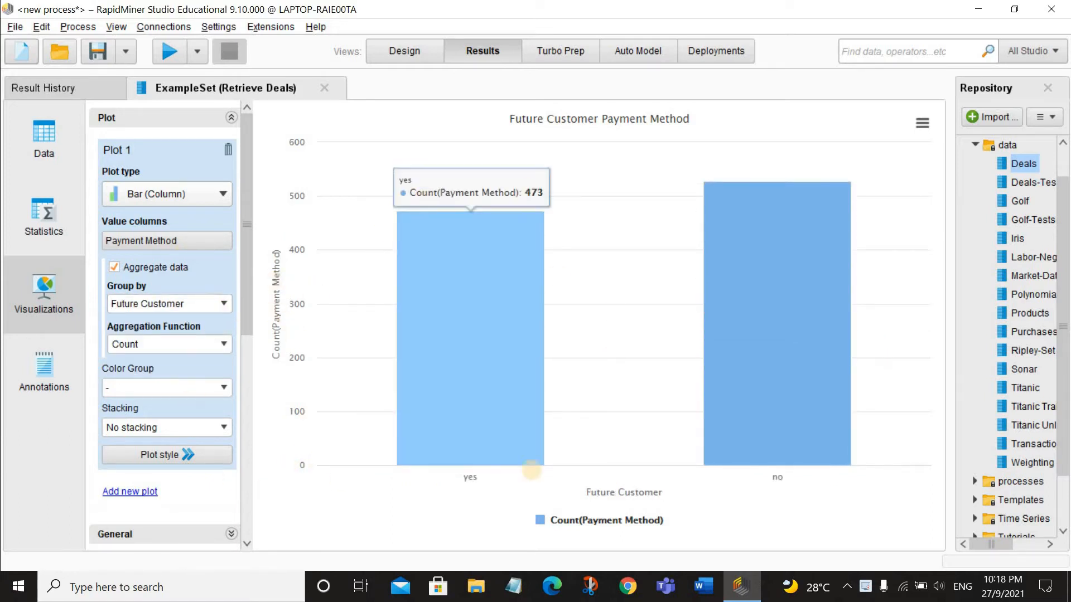
mouse_move(782, 319)
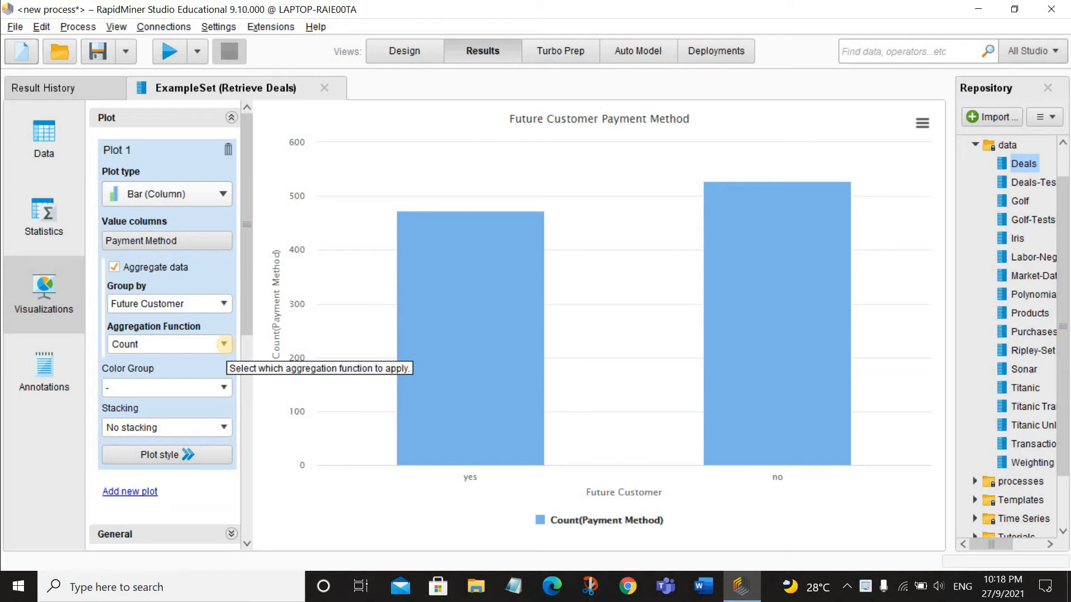
left_click(221, 387)
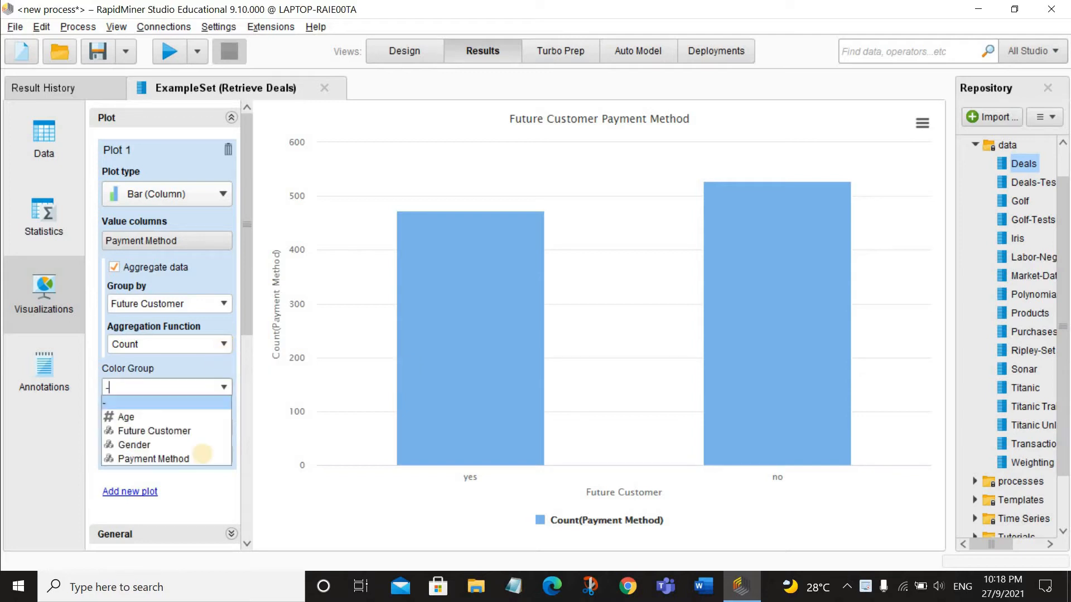
left_click(202, 454)
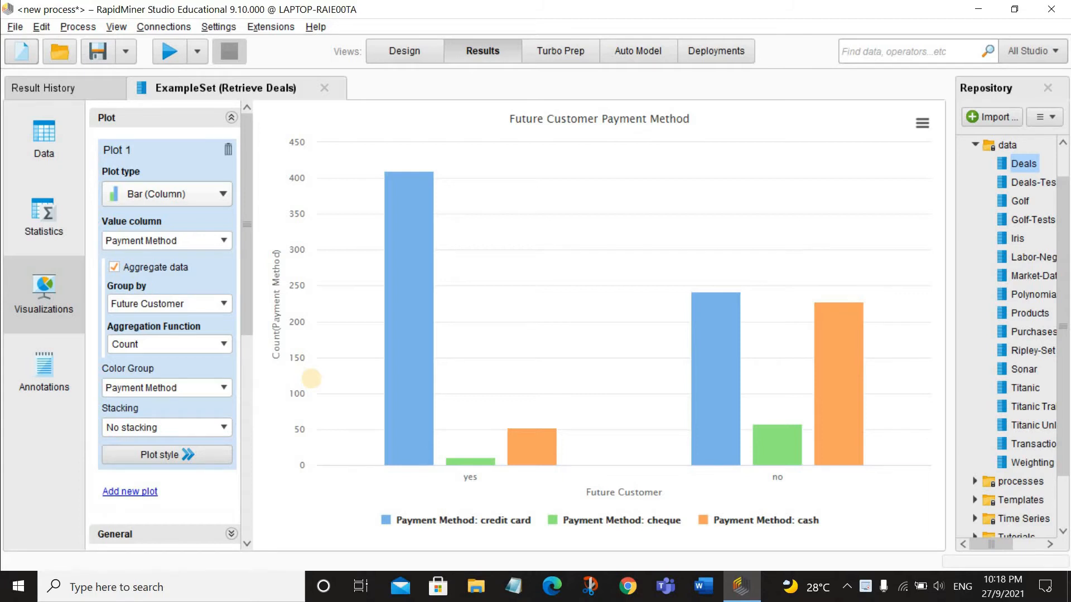
Step: Inspect the individual bars' counts and turn on value labels for the plot
mouse_move(415, 230)
mouse_move(473, 457)
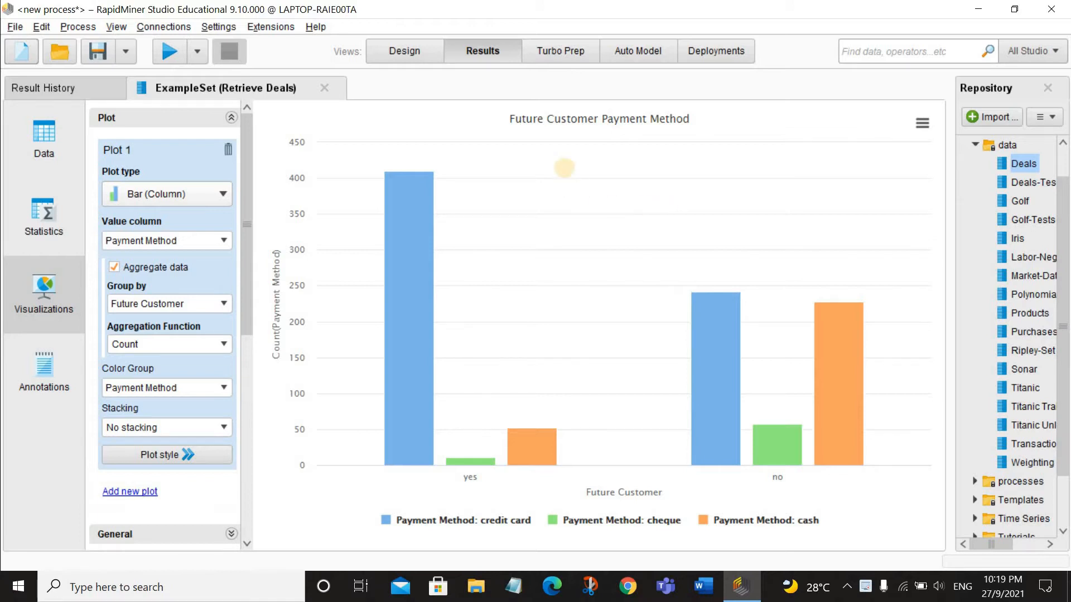
mouse_move(420, 257)
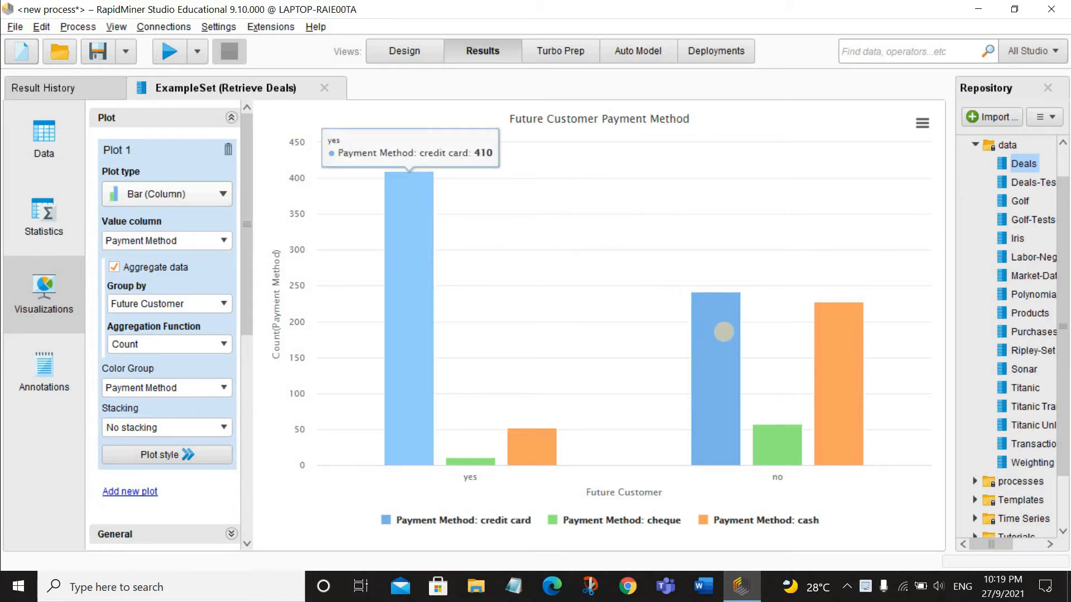
mouse_move(708, 330)
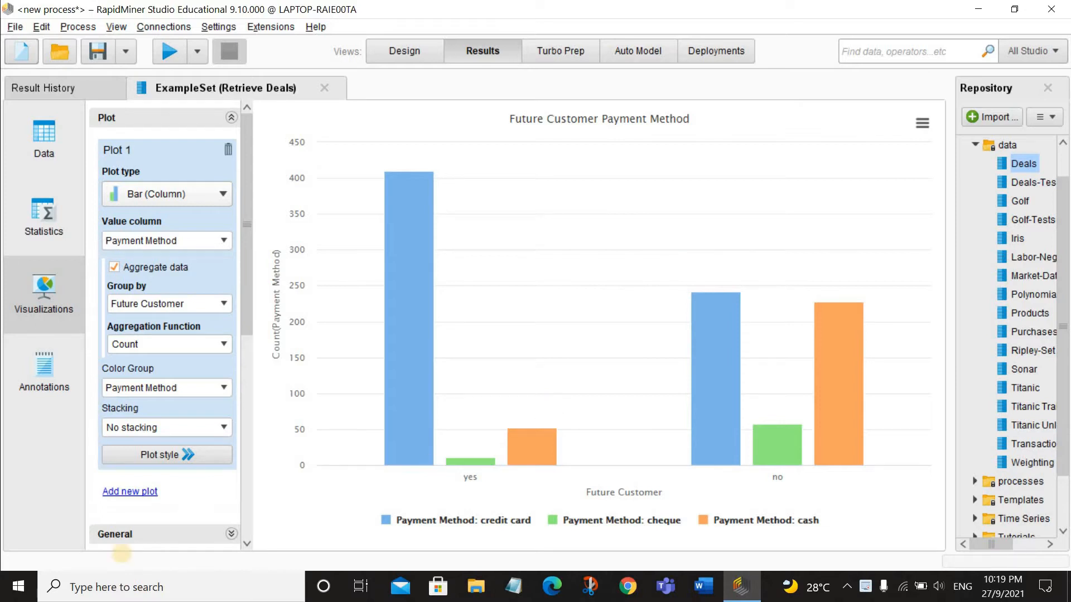
left_click(189, 455)
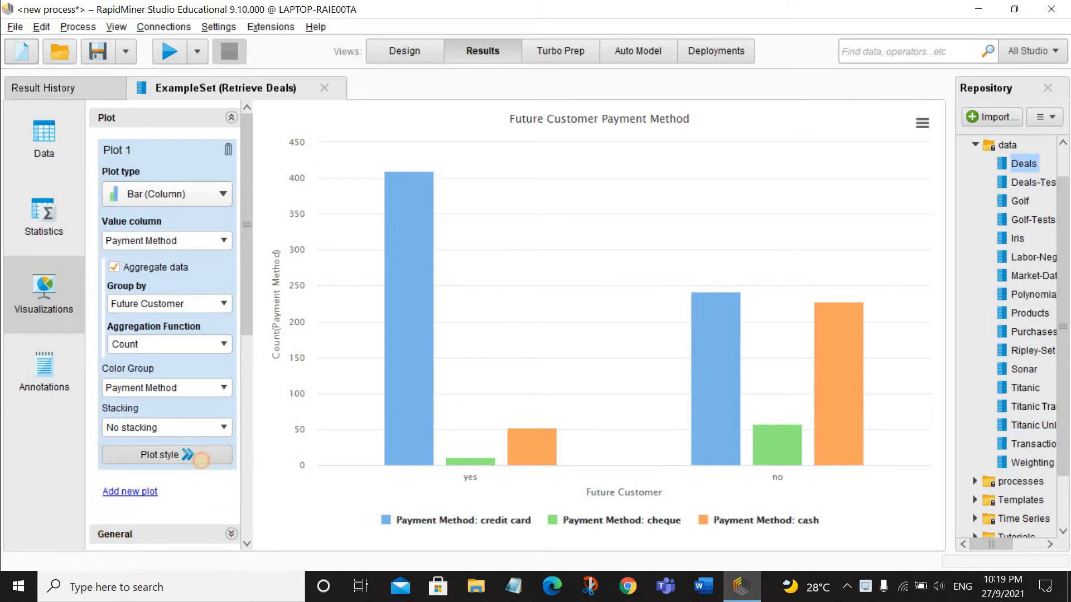
left_click(326, 530)
left_click(421, 488)
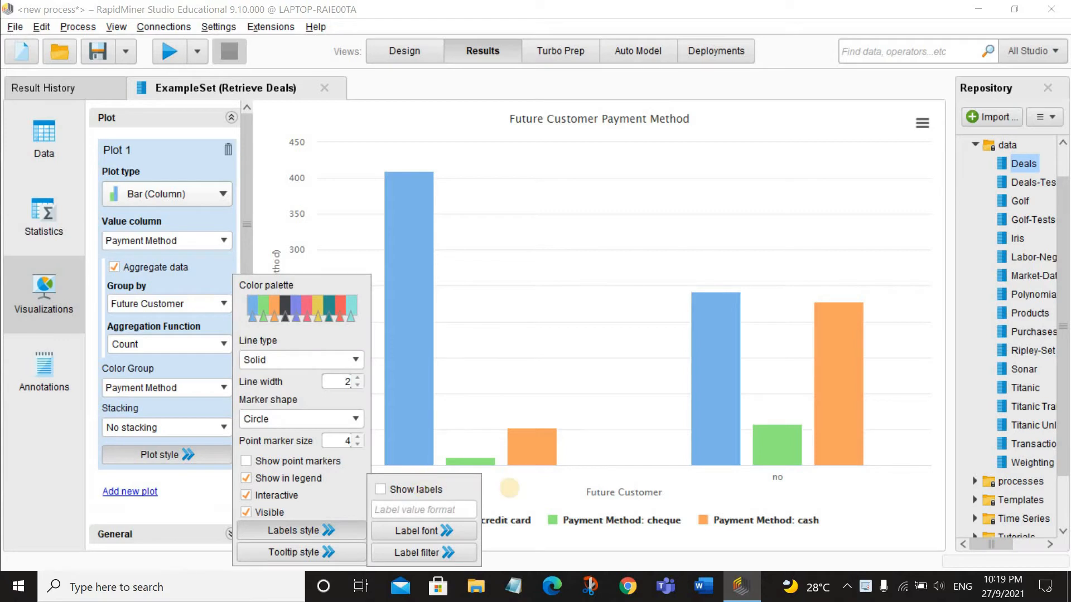
left_click(532, 494)
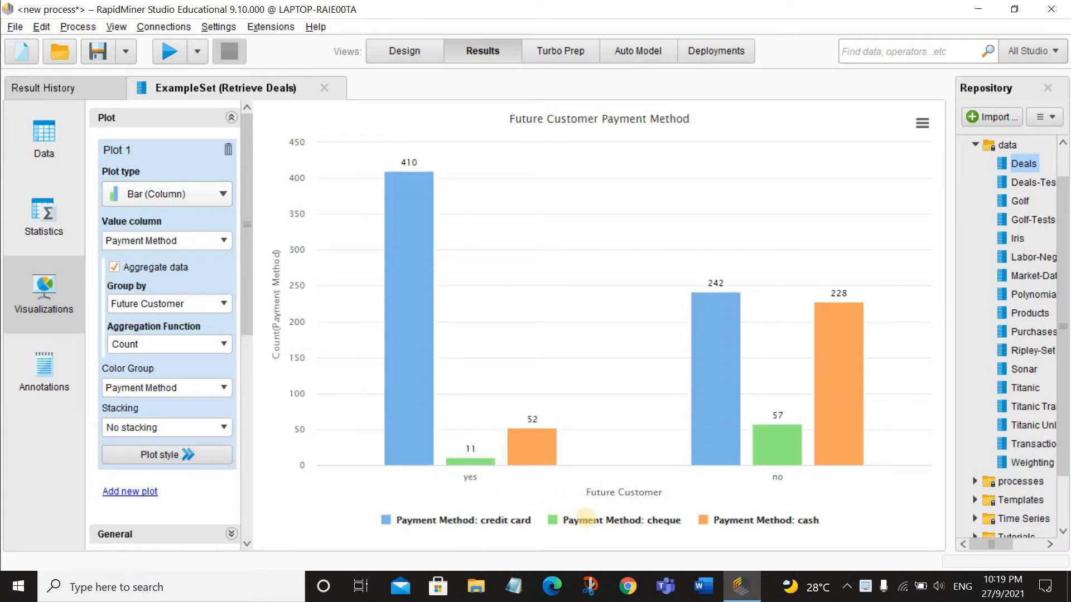
Step: Hide the cheque series to compare only credit card and cash by future customer, and restore it
left_click(585, 509)
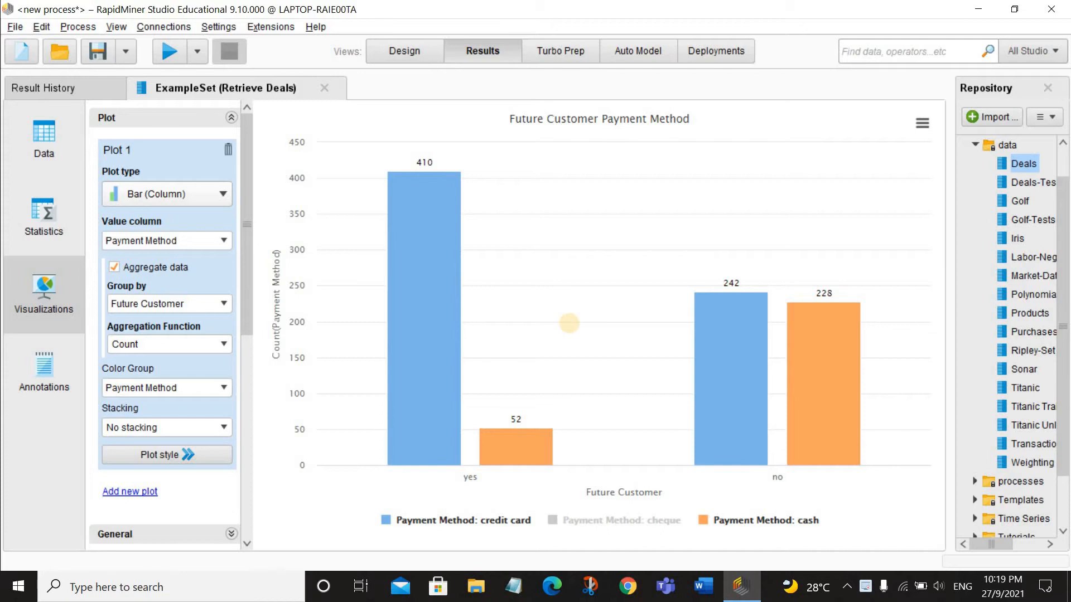
mouse_move(541, 444)
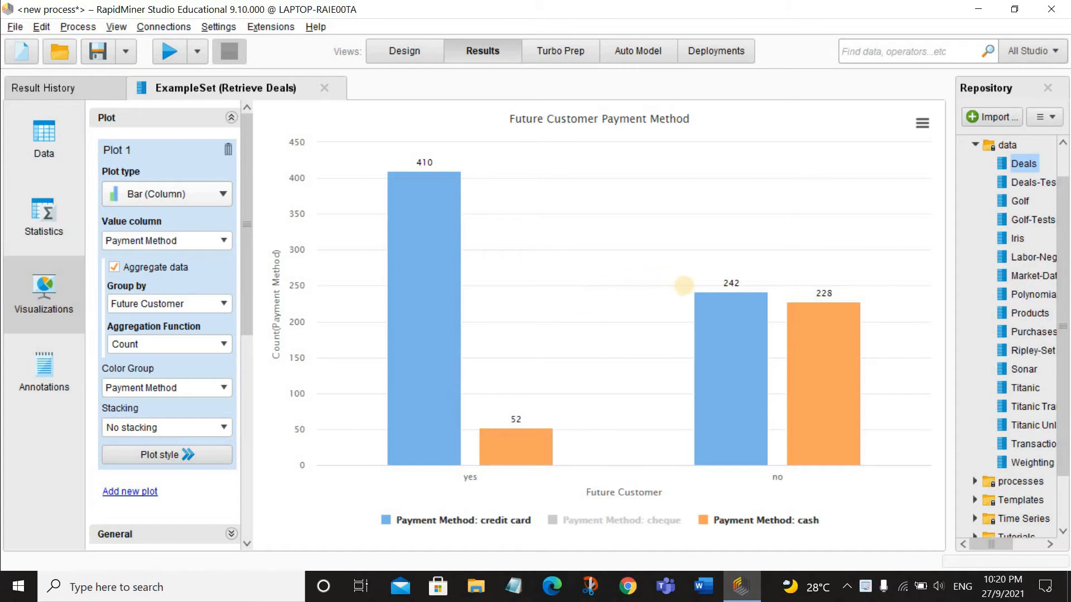
mouse_move(835, 348)
left_click(623, 520)
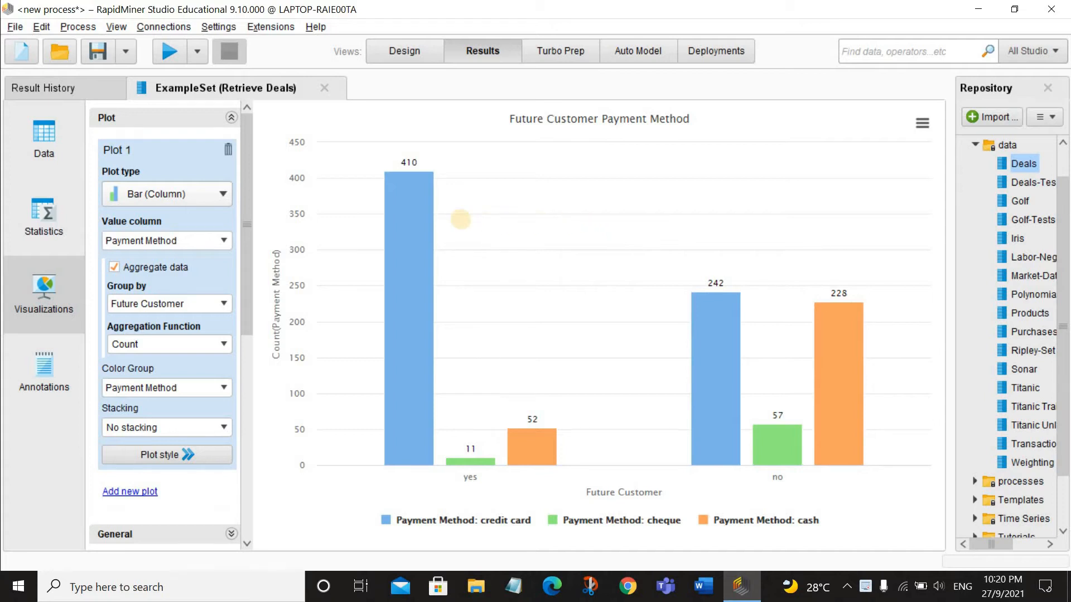
Step: Change the plot type to Pie / Donut and group the slices by Payment Method
left_click(207, 195)
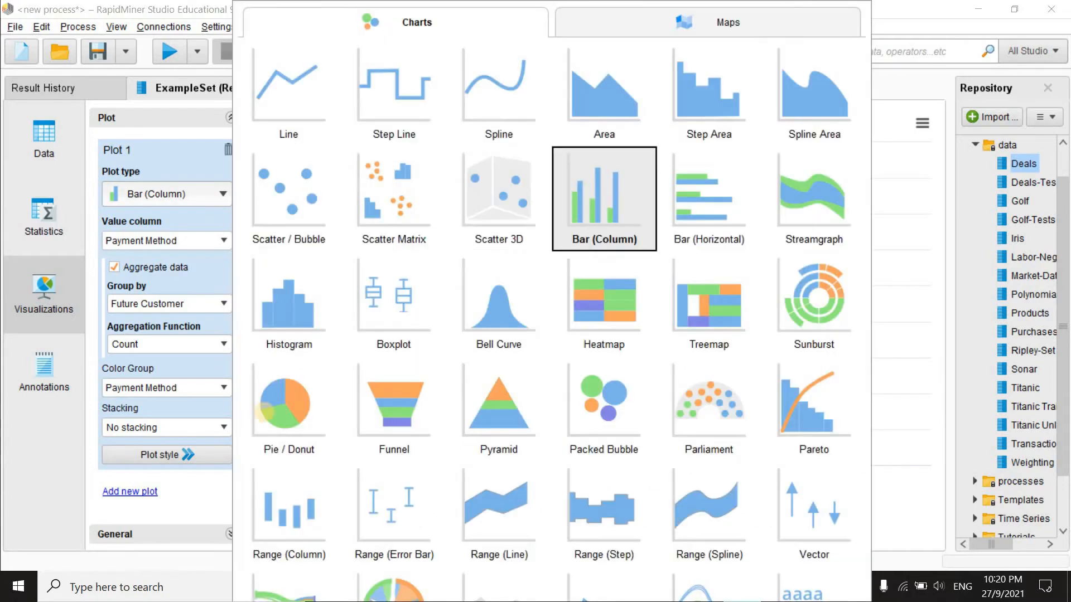
left_click(276, 410)
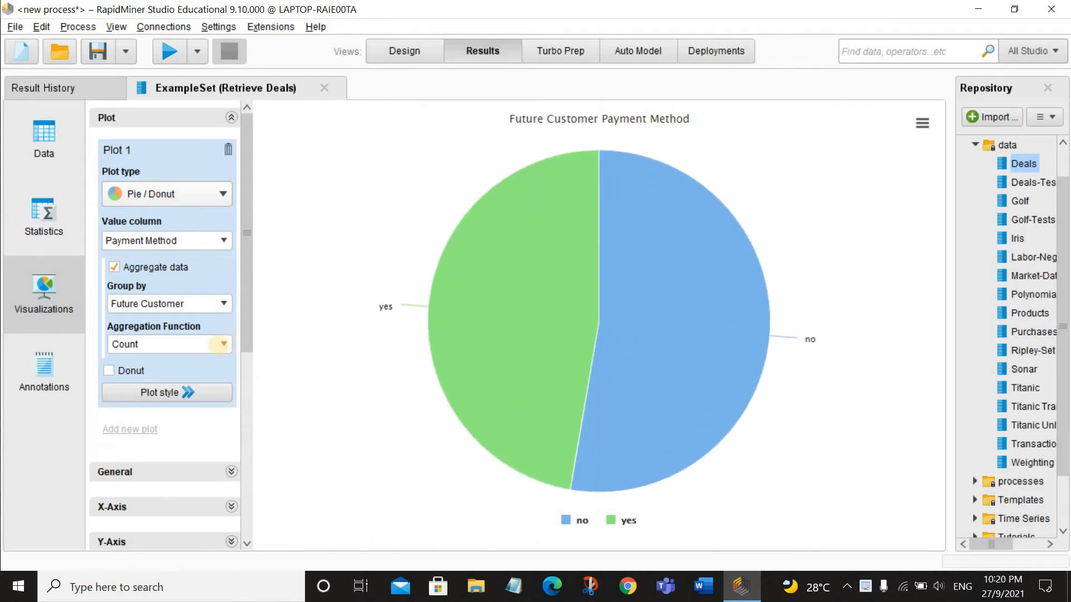
left_click(223, 344)
left_click(224, 304)
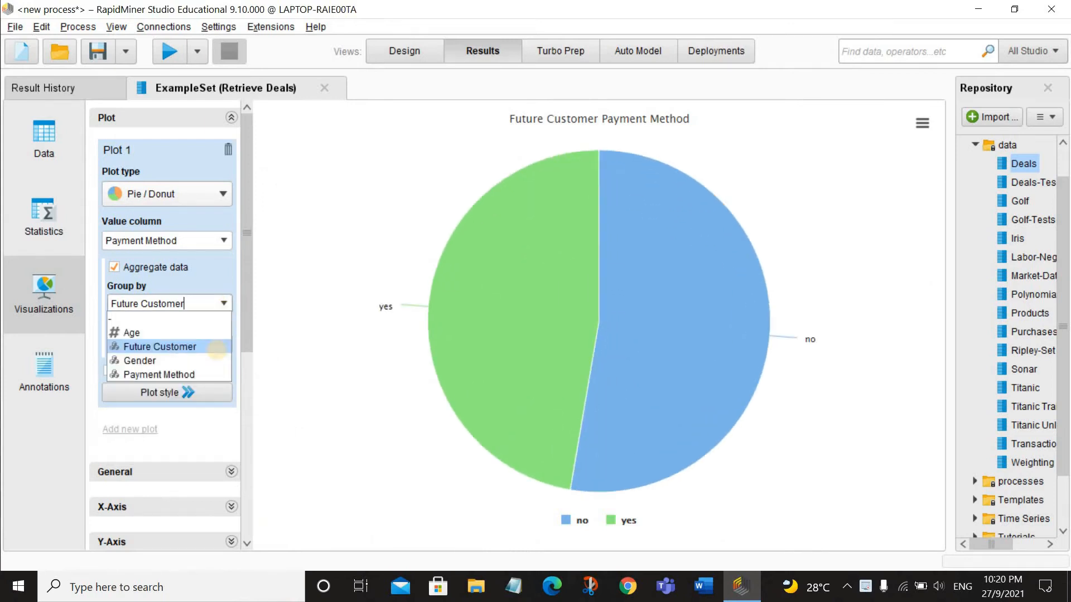
left_click(214, 375)
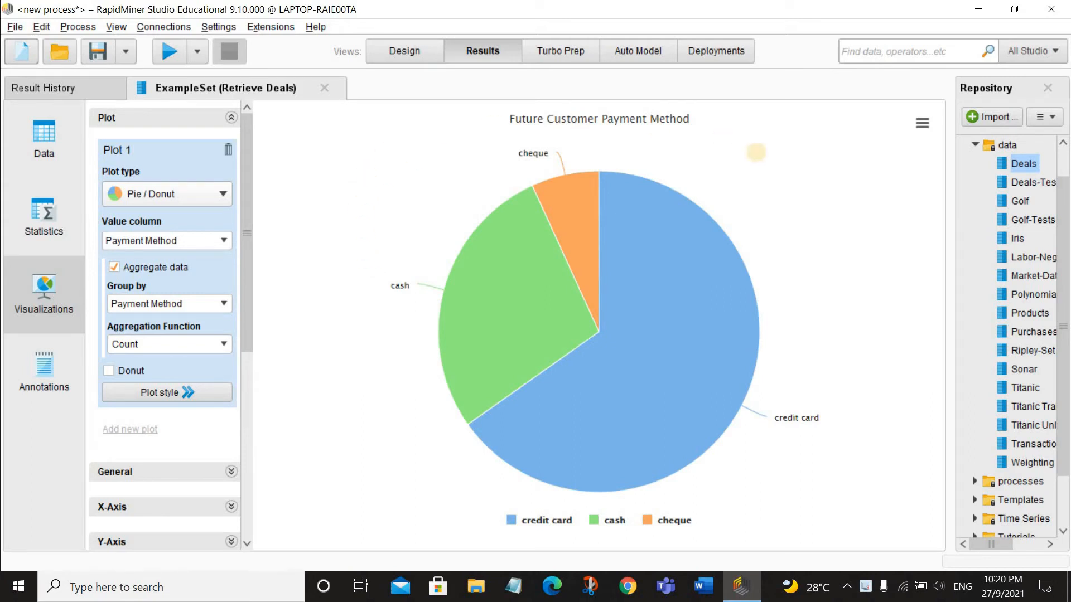
mouse_move(689, 262)
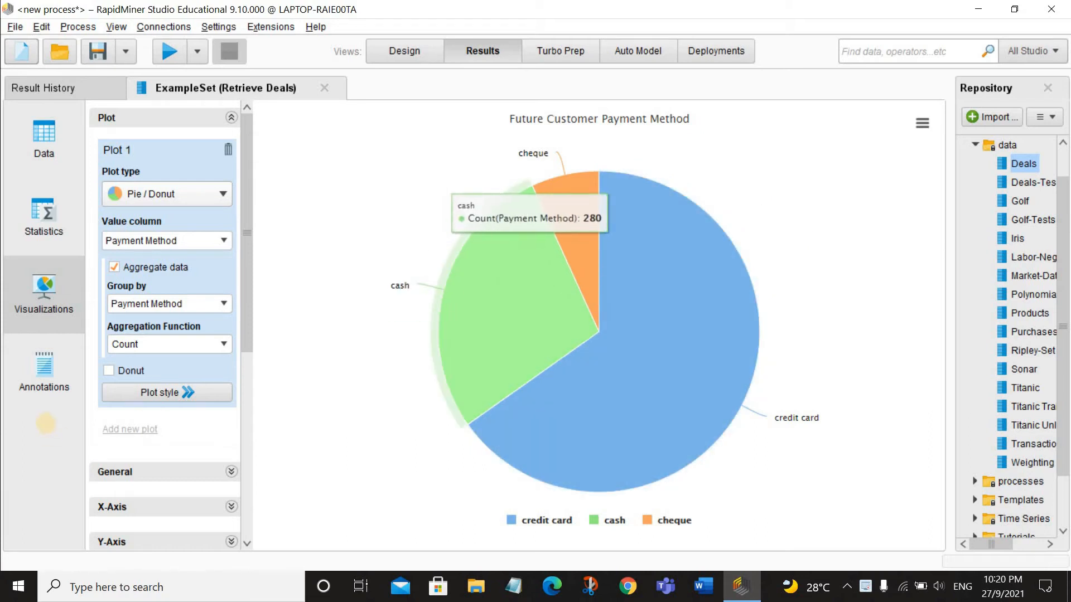
Step: Replace the pie chart's title with "The Average Age for Each Payment Method"
scroll(161, 441, "down", 5)
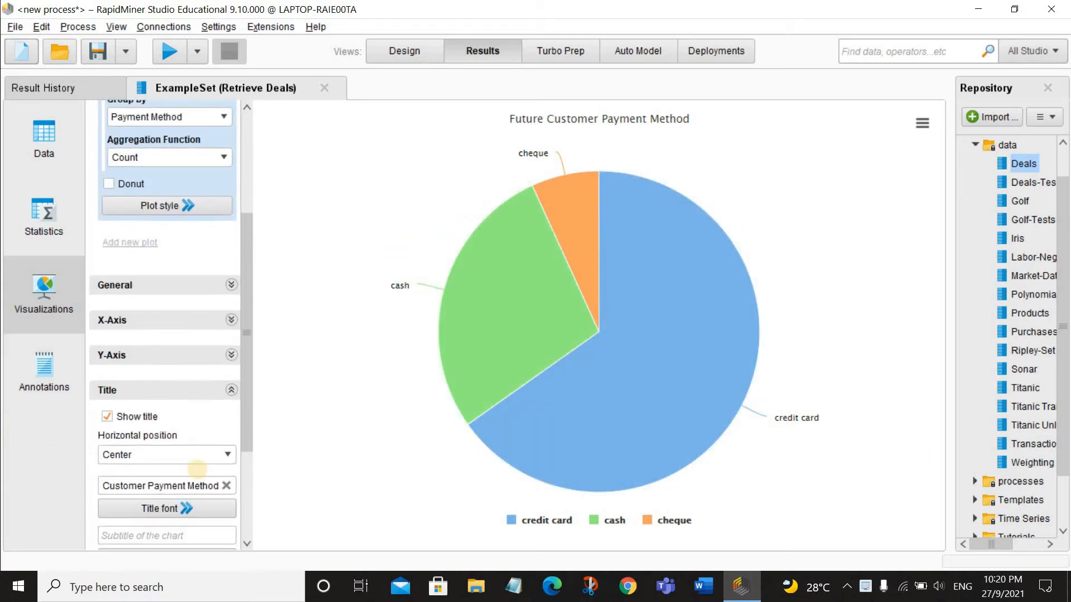
scroll(220, 439, "down", 2)
left_click(225, 415)
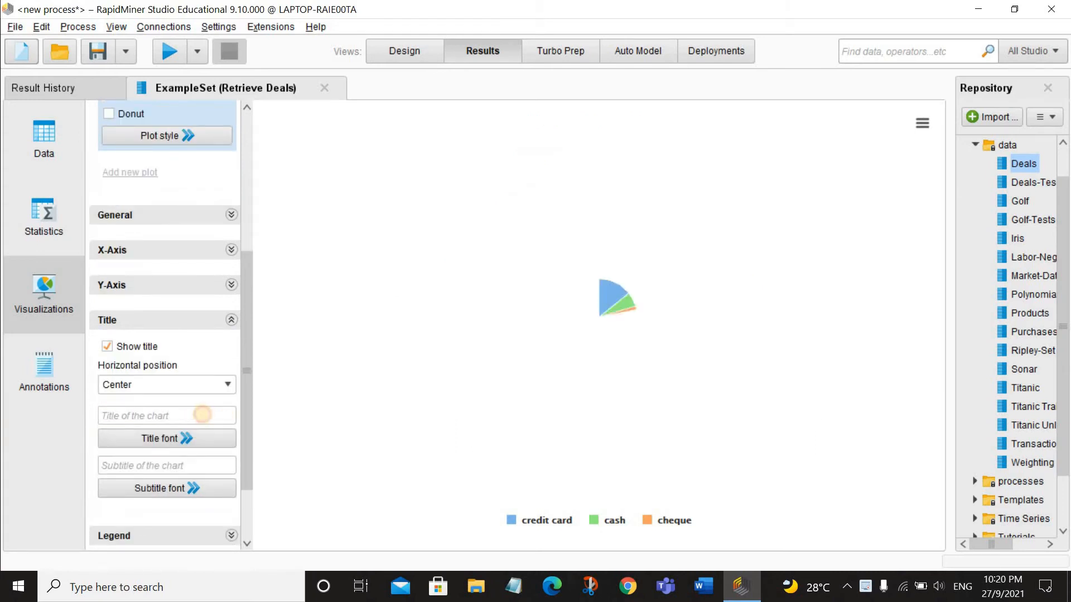
type("T")
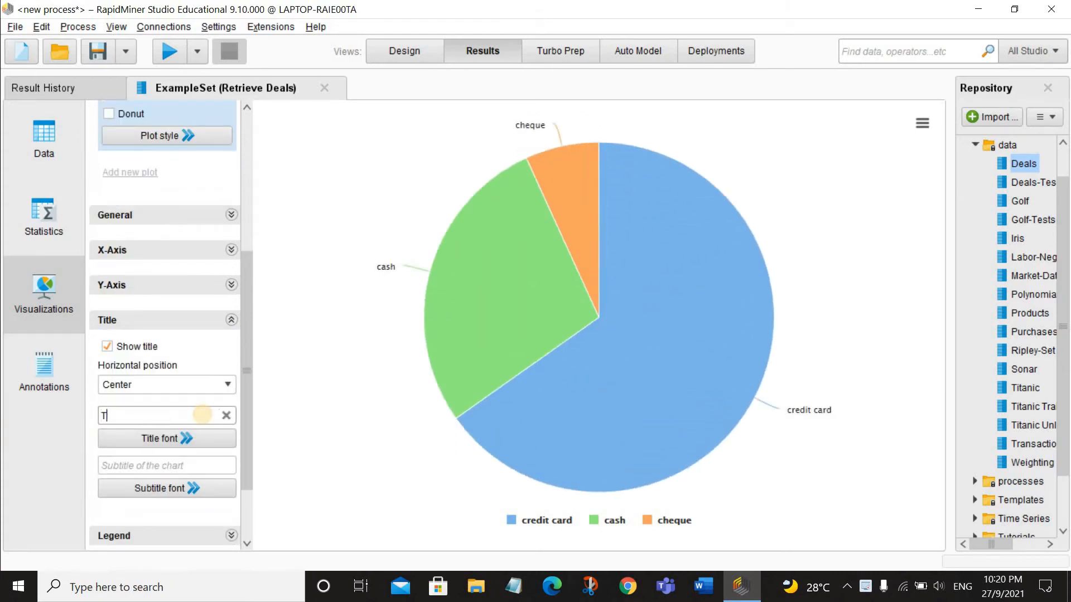
type("he Average Age for Each Pa")
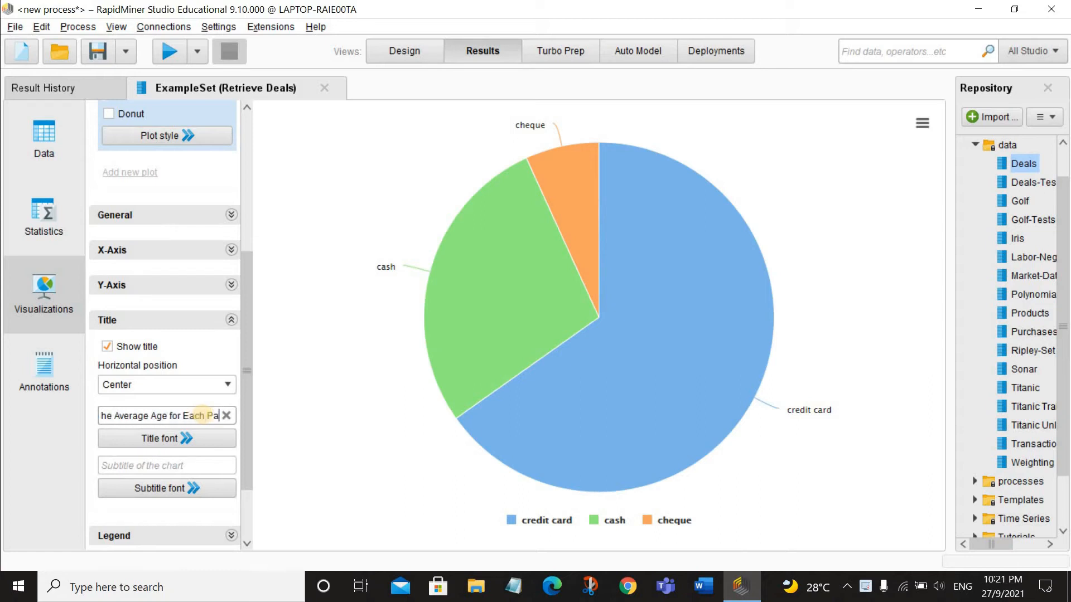
type("yment Method")
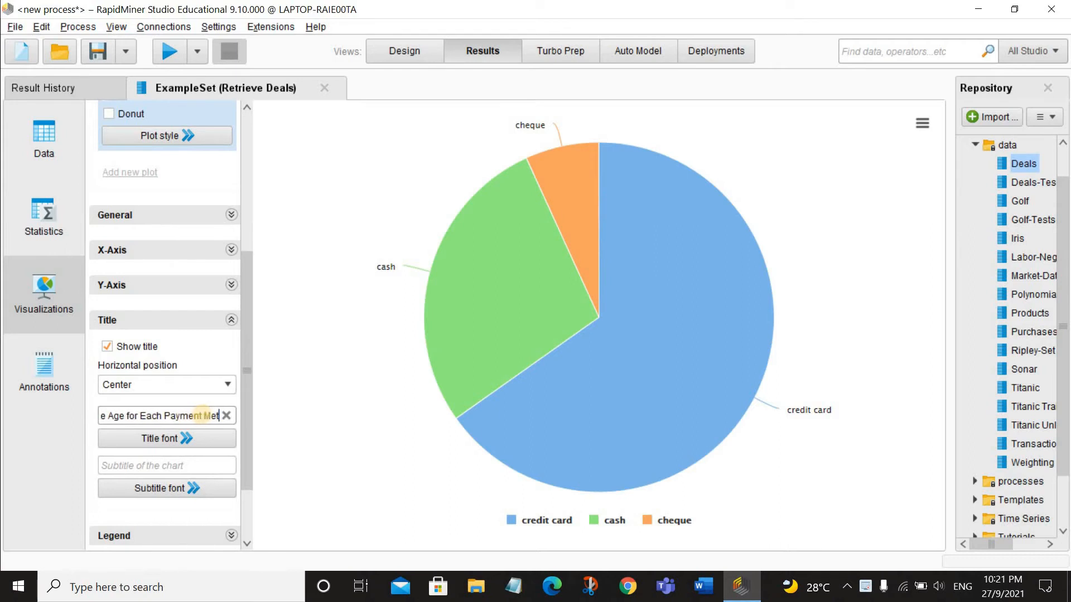
key("Return")
scroll(203, 333, "up", 8)
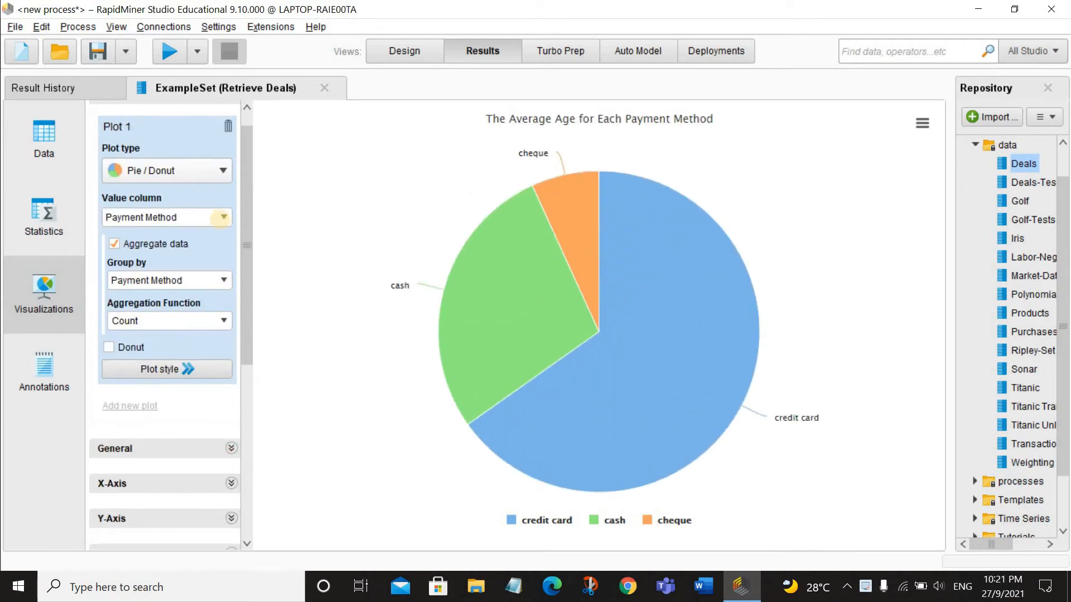
Step: Set the pie chart's value column to Age with Average as the aggregation function, and open the plot style settings
left_click(221, 217)
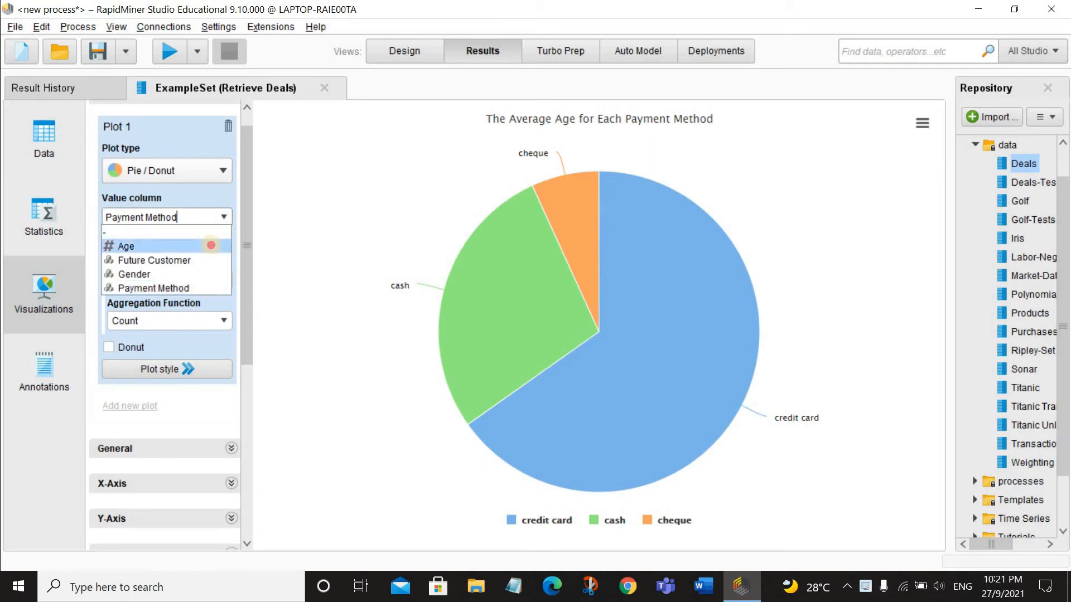
left_click(211, 245)
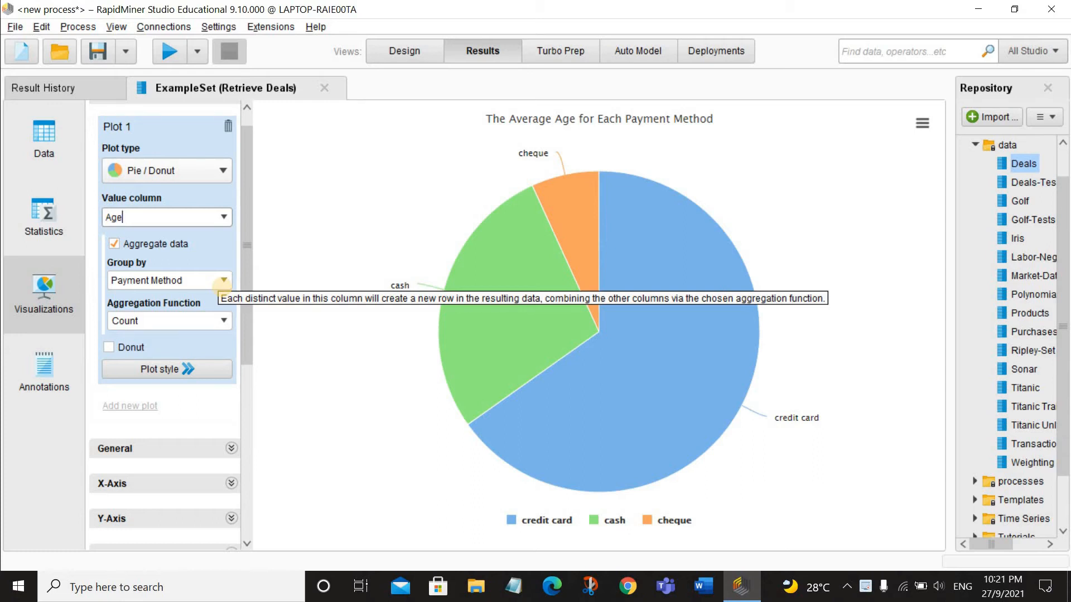
left_click(222, 320)
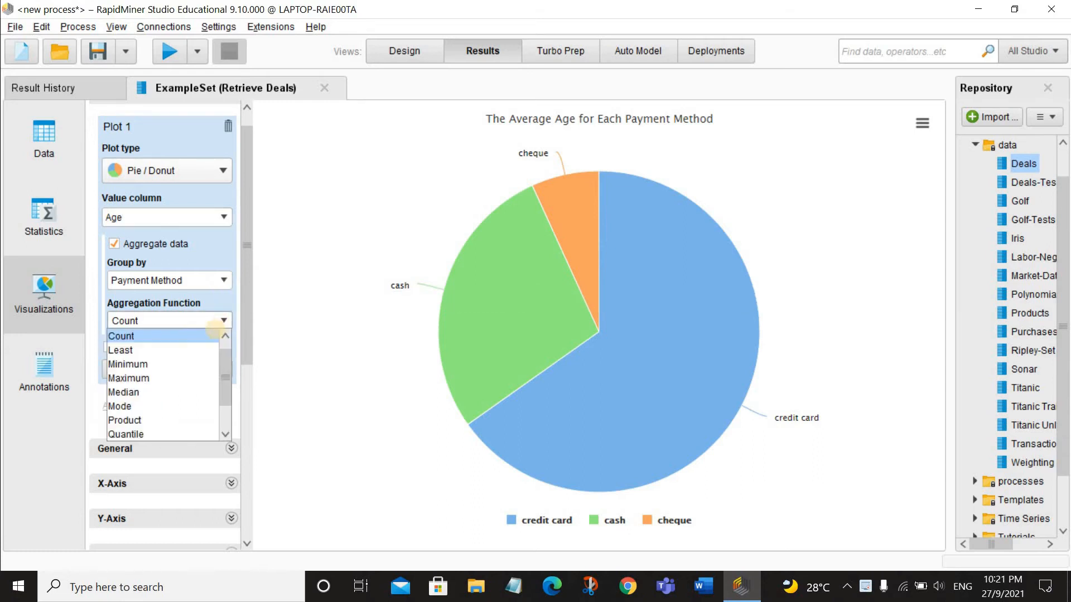
left_click(184, 335)
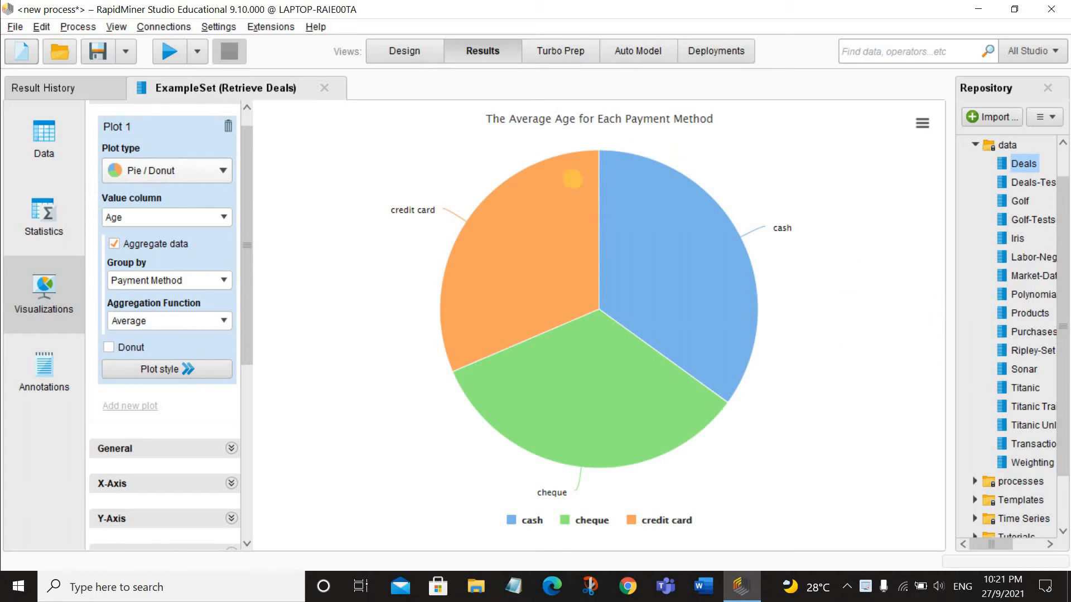
left_click(189, 369)
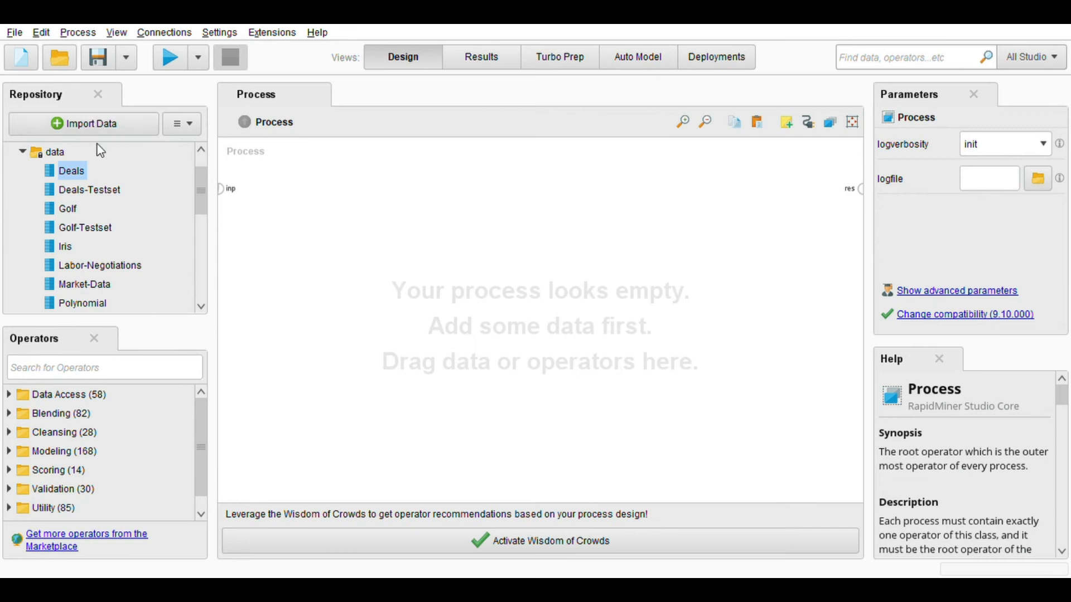
Step: Add the Deals dataset to the empty process, connect its output to the process result, and run the process
left_click_drag(75, 175, 293, 211)
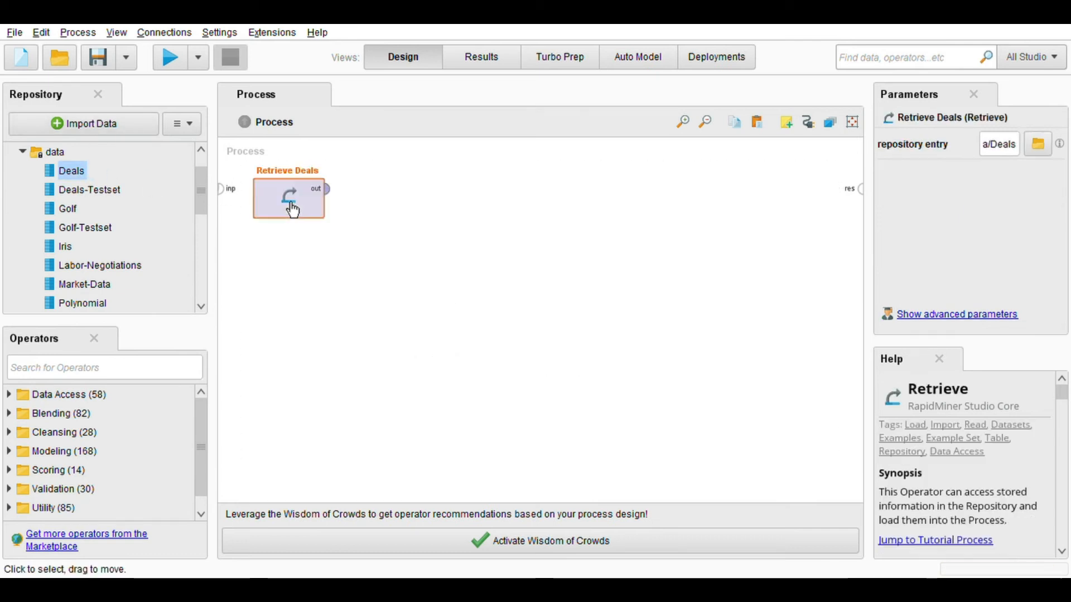
left_click(327, 190)
left_click(860, 189)
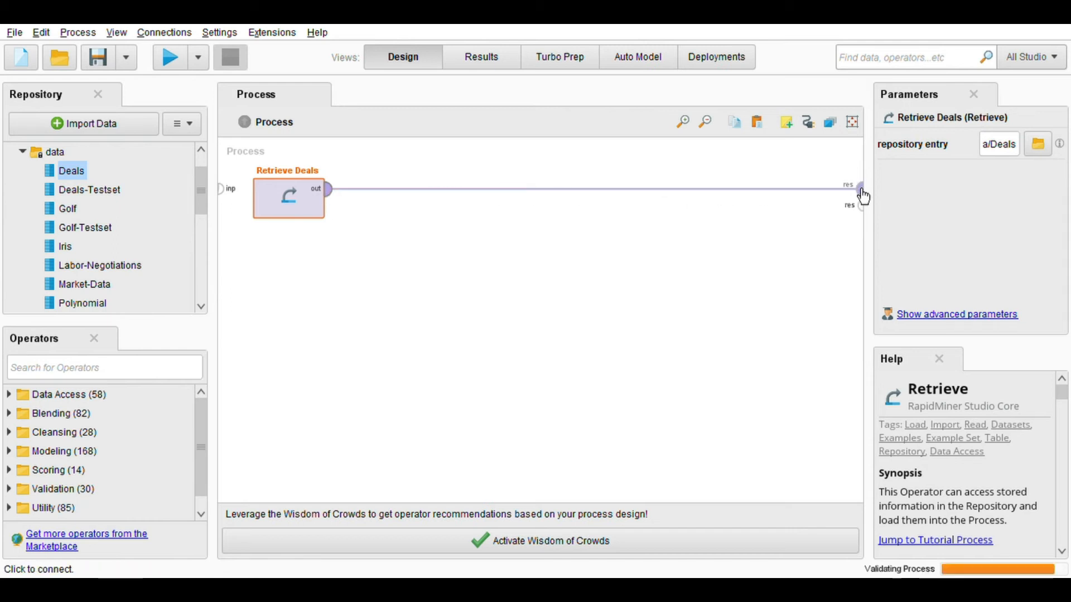
left_click(161, 63)
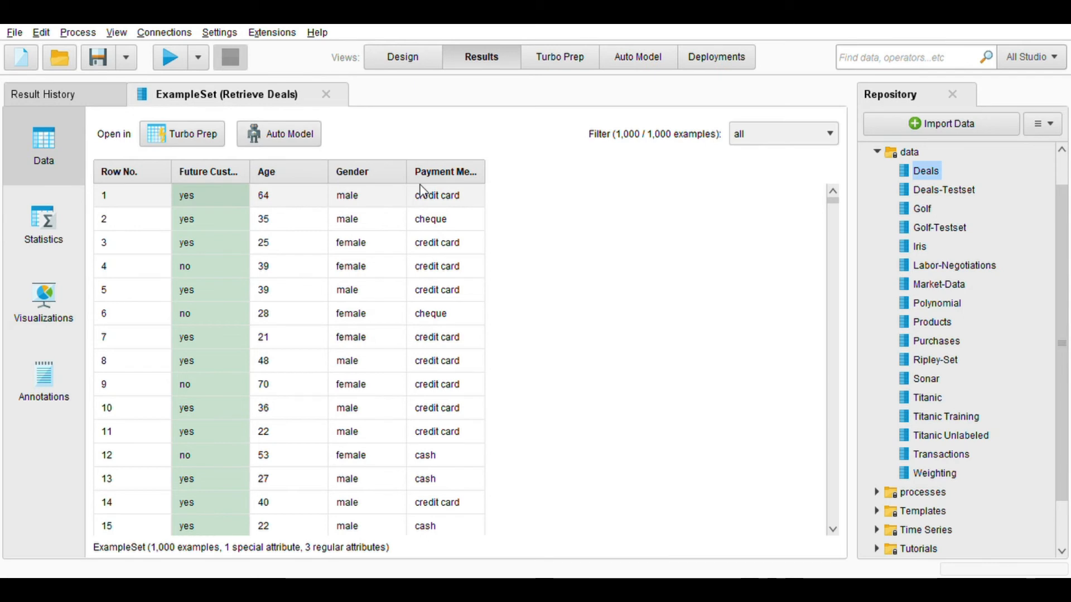
Step: Open the Payment Method attribute's visualization from its statistics and change the plot type to Line
left_click(54, 226)
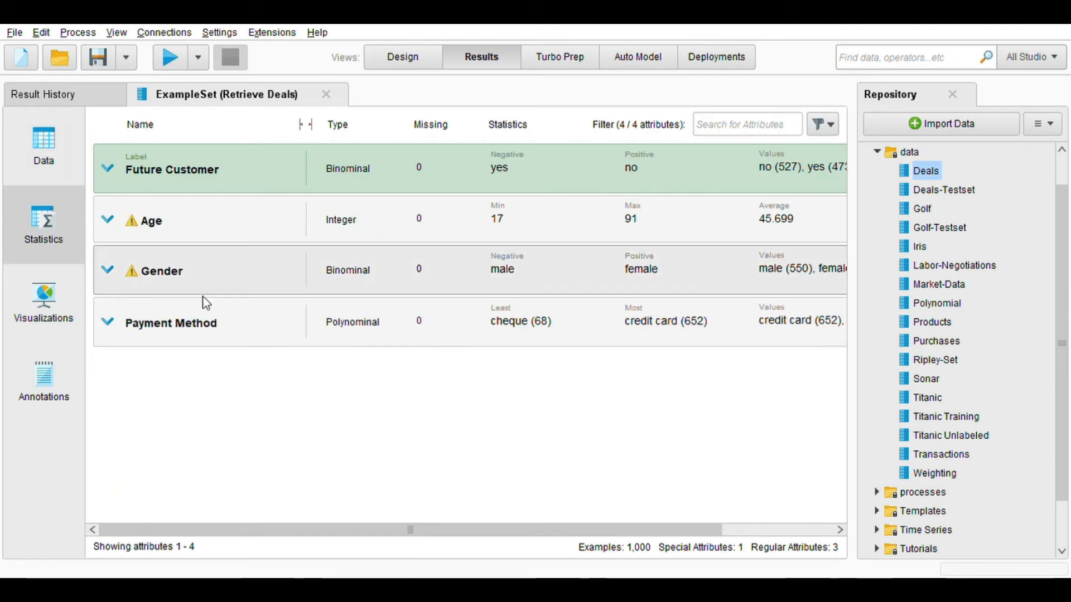
left_click(362, 336)
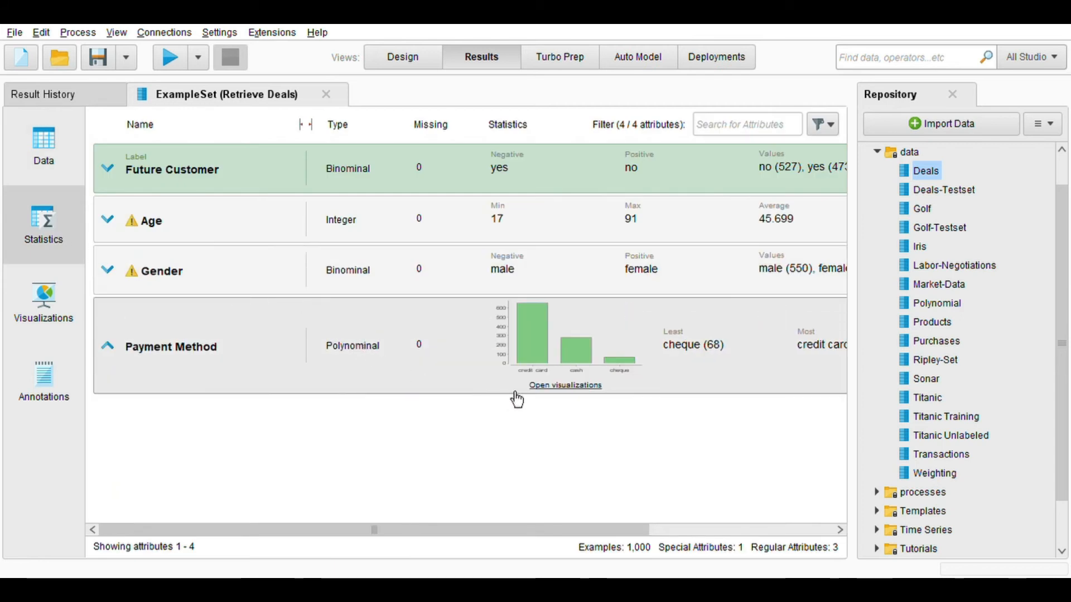
left_click(546, 386)
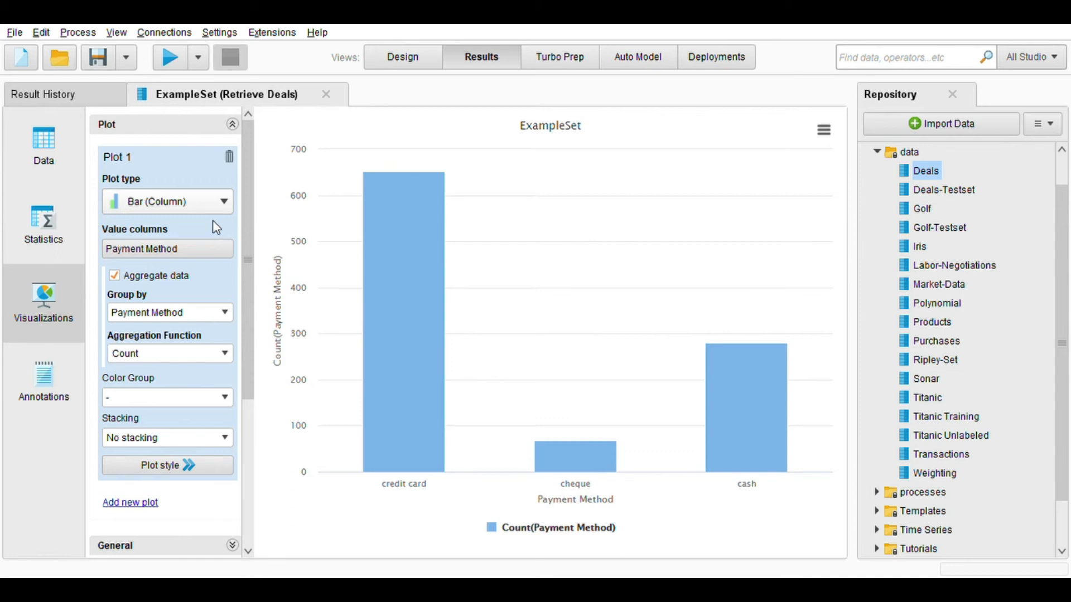
left_click(286, 182)
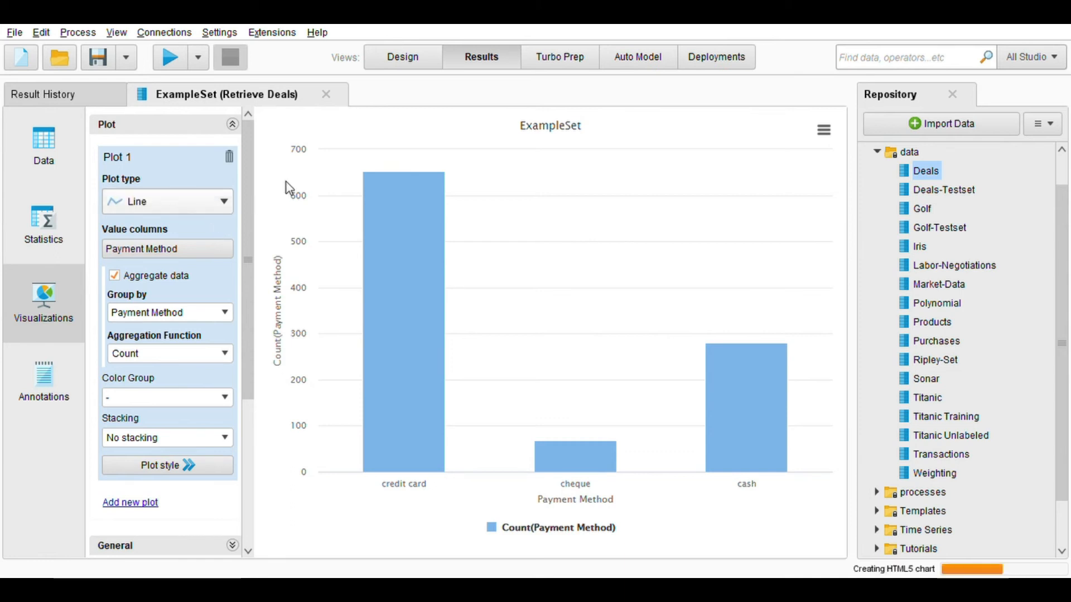
Step: Replace the line chart's title with "Payment Method"
scroll(203, 343, "down", 3)
scroll(204, 347, "down", 6)
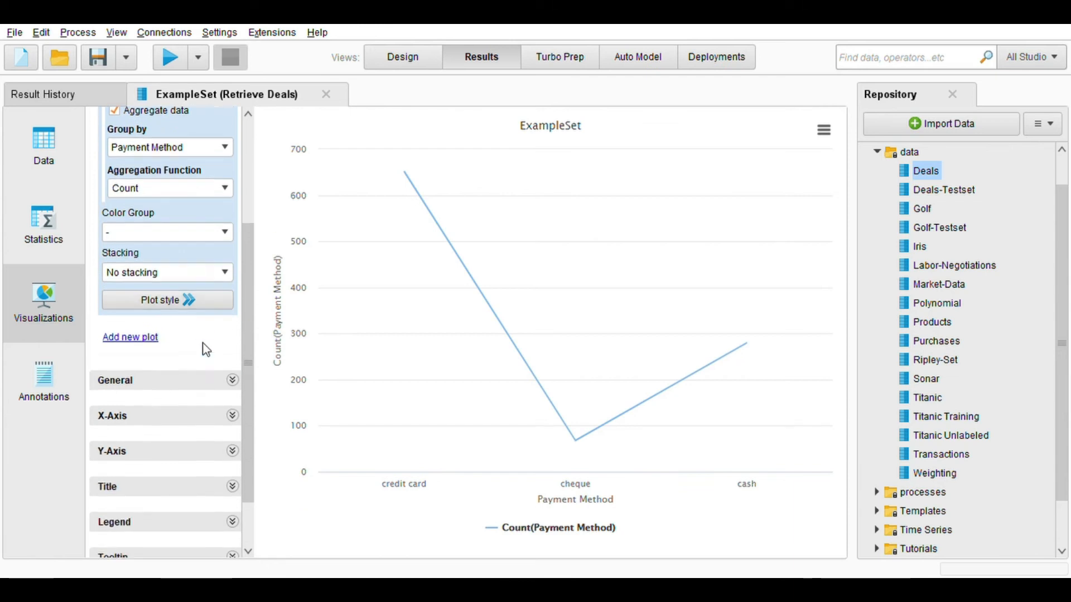
left_click(154, 432)
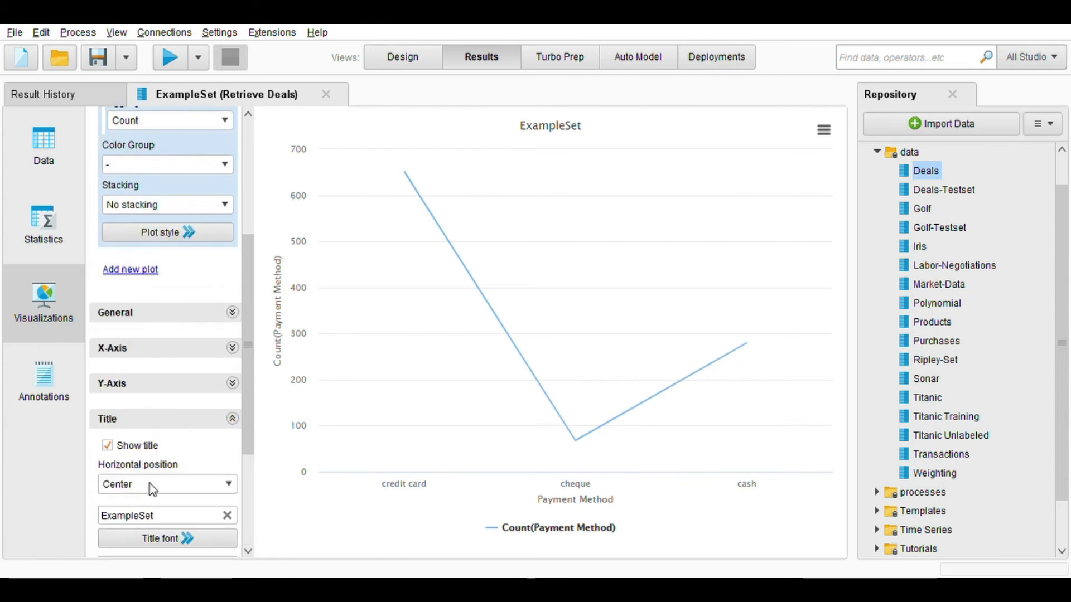
scroll(154, 492, "down", 4)
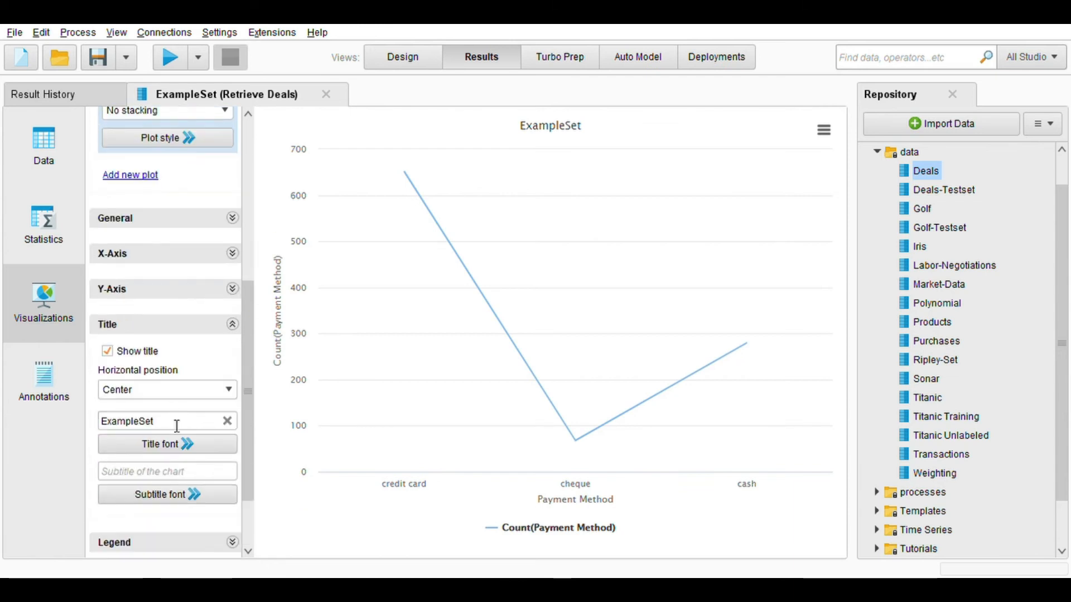
left_click_drag(177, 426, 96, 425)
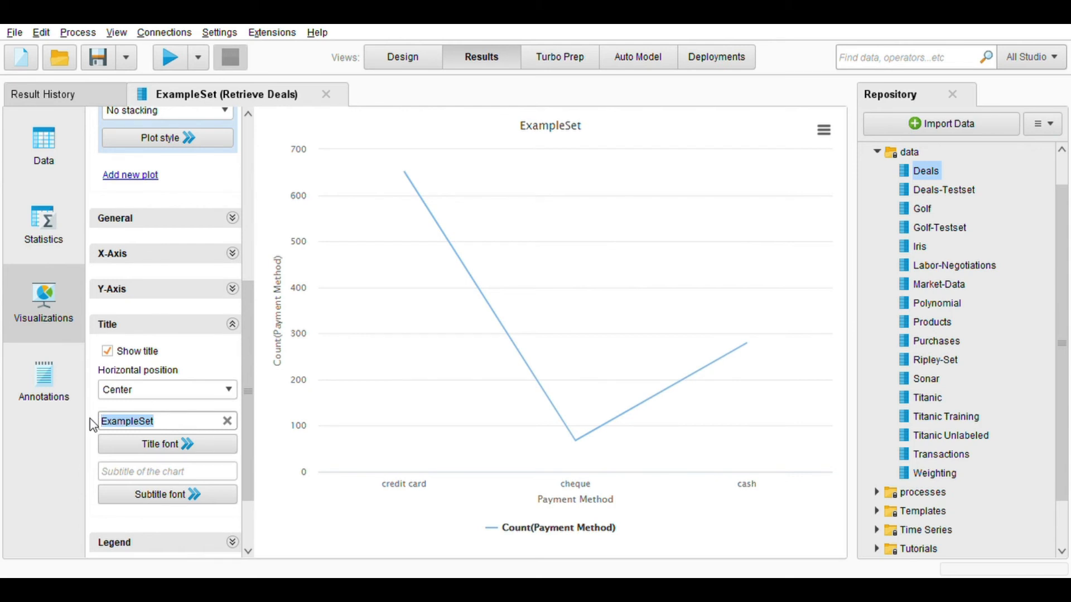
type("Payment Meth")
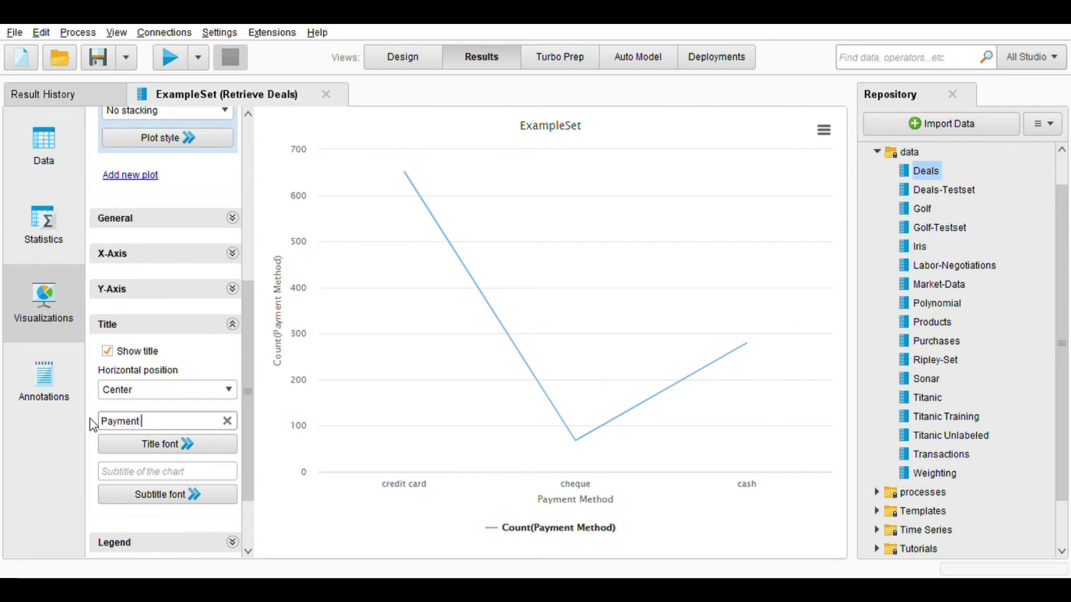
type("od")
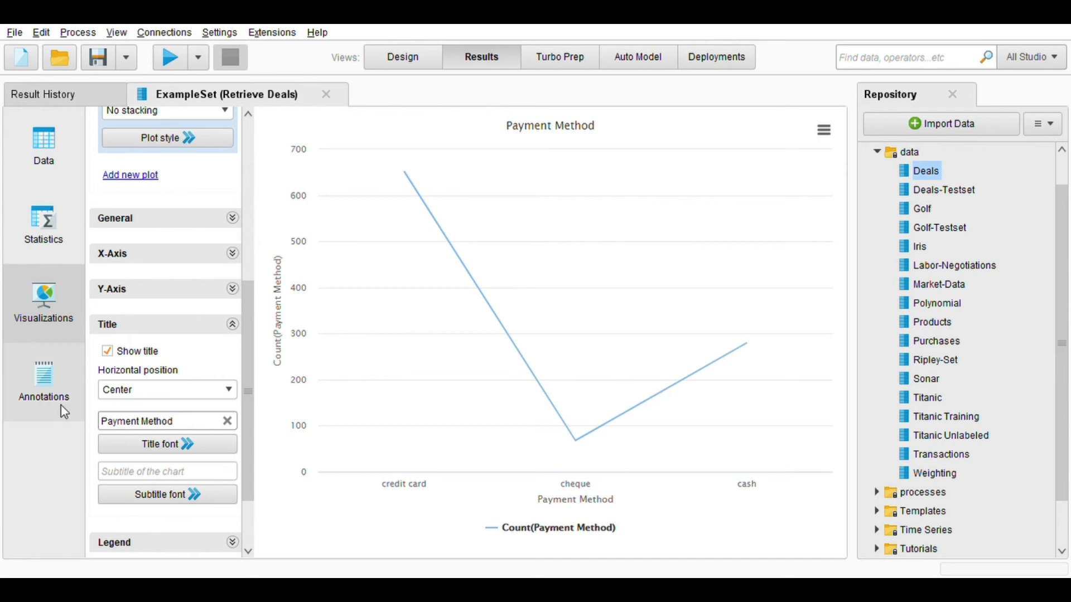
Step: Change the plot type to Parliament and inspect the count of each payment method in the chart
scroll(164, 243, "up", 3)
scroll(163, 244, "up", 2)
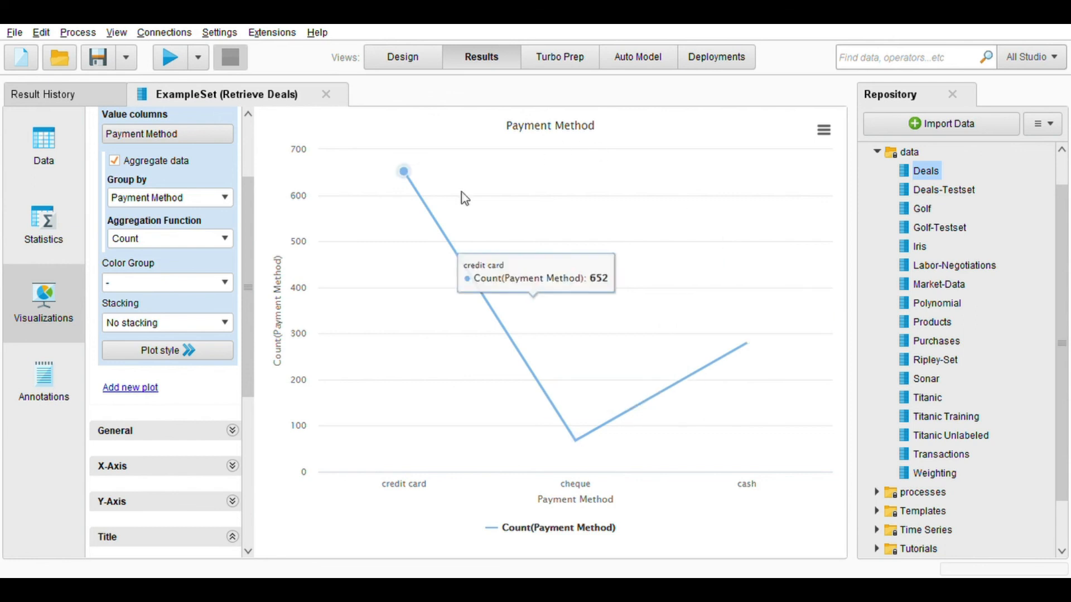
scroll(230, 295, "up", 5)
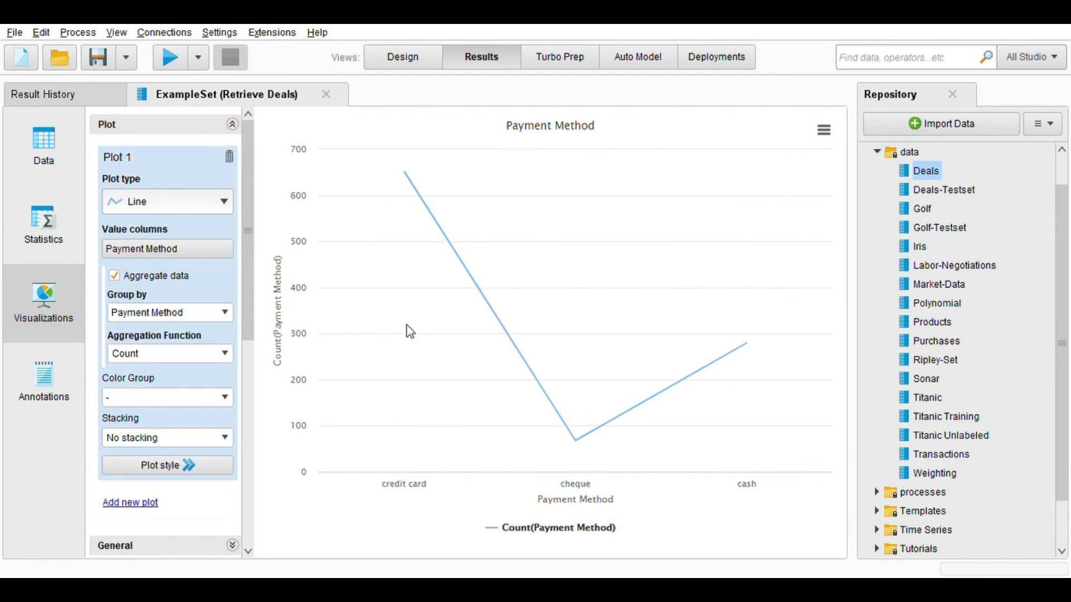
left_click(718, 476)
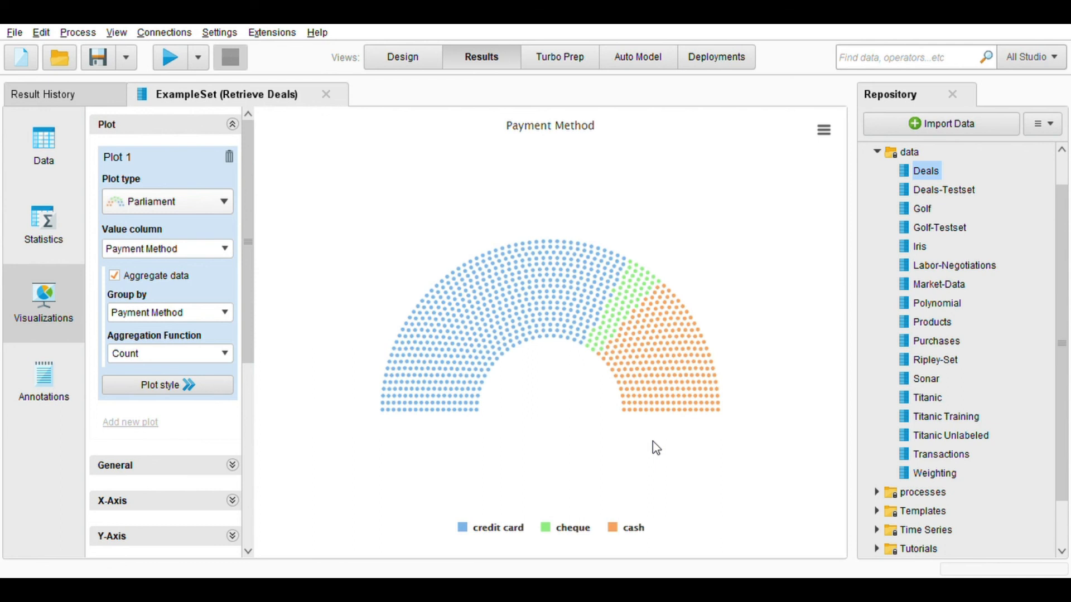
mouse_move(460, 246)
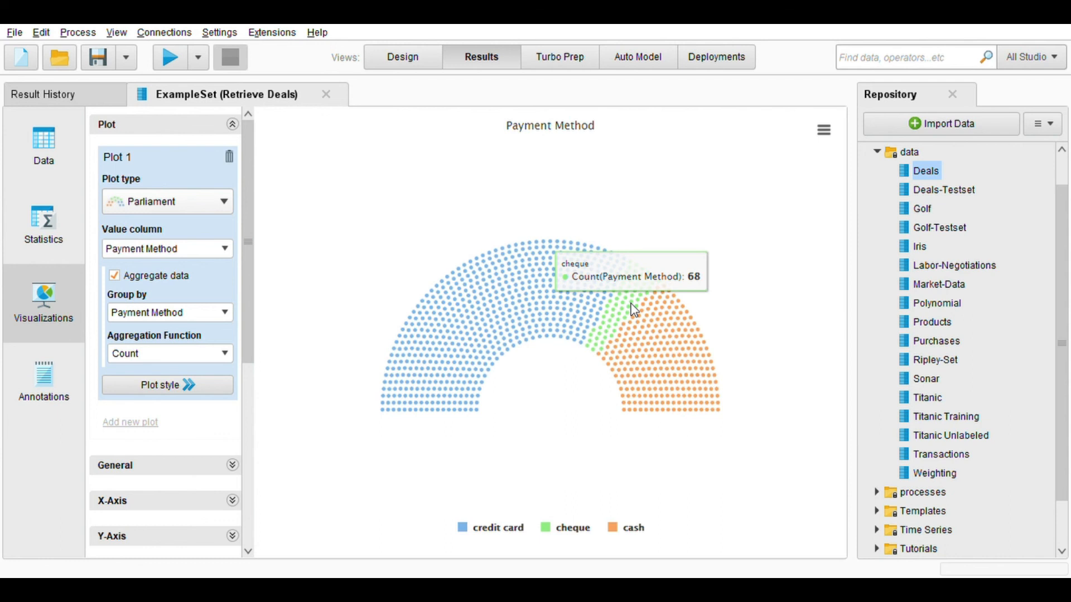
mouse_move(669, 349)
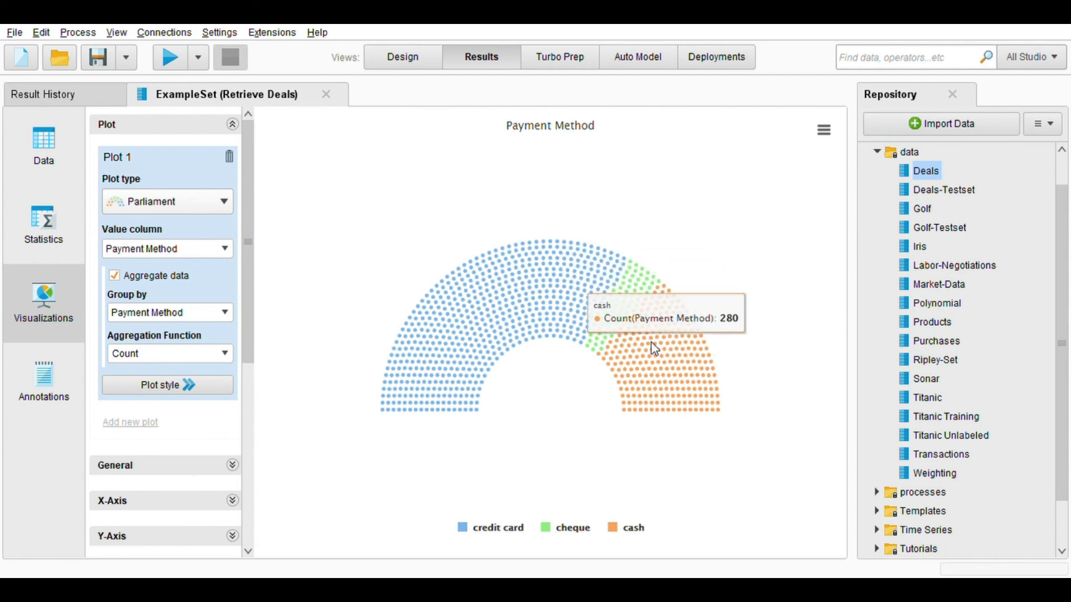